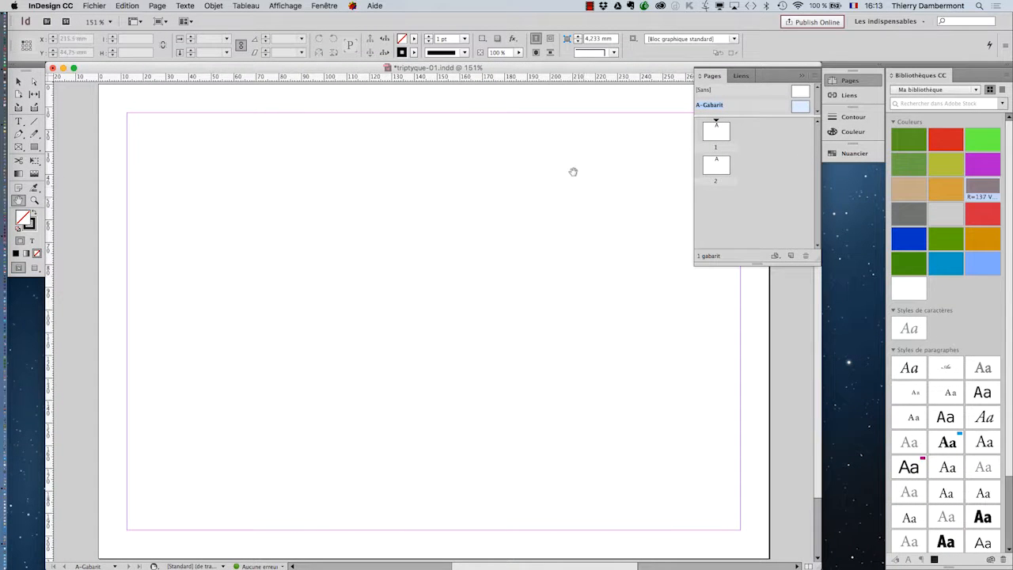
- Configure column guides on the A-Gabarit master with preview on, using 3 columns and a 0 mm gutter
{"action": "left_click", "coordinate": [157, 5]}
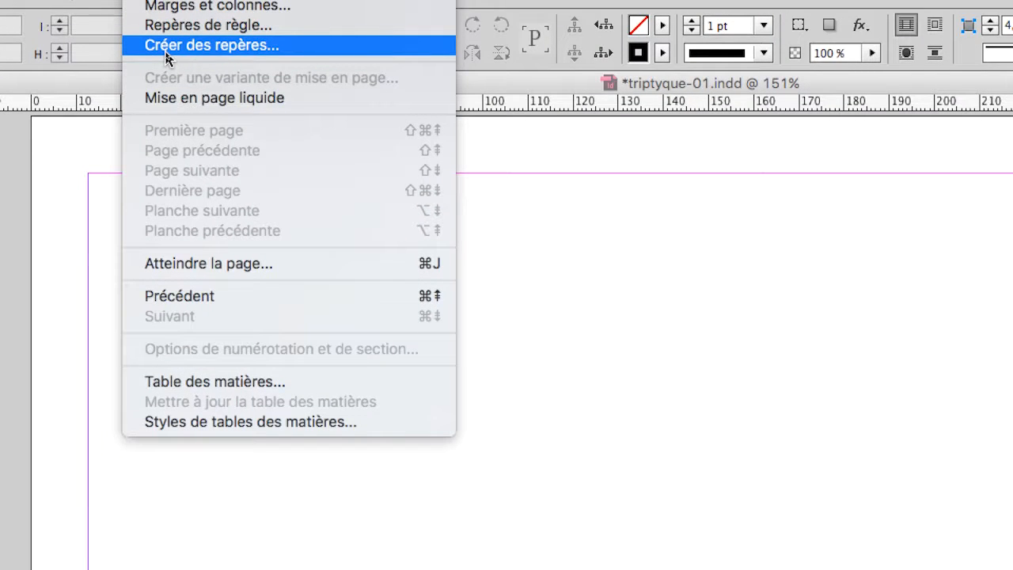
{"action": "left_click", "coordinate": [166, 50]}
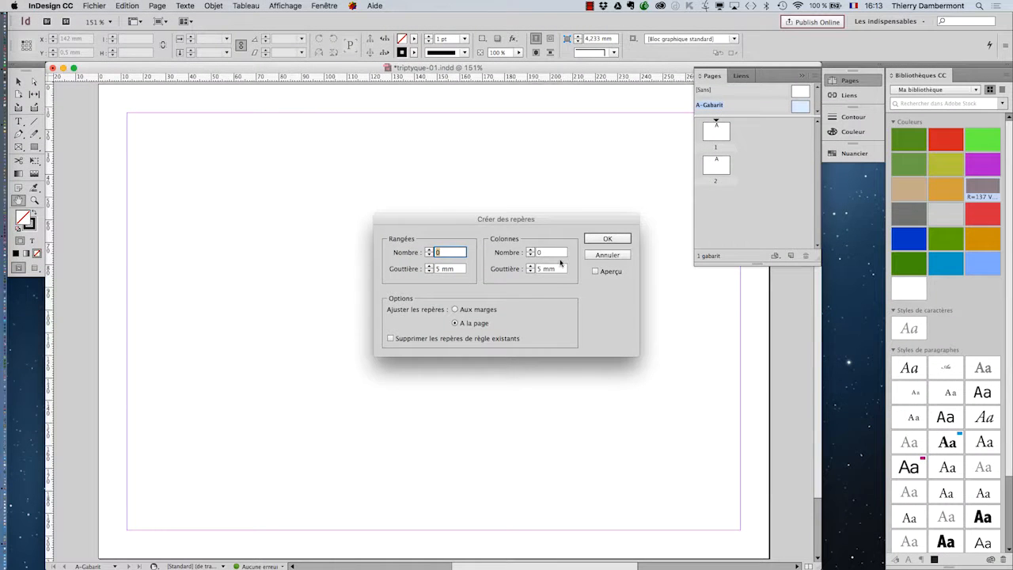
{"action": "left_click", "coordinate": [606, 272]}
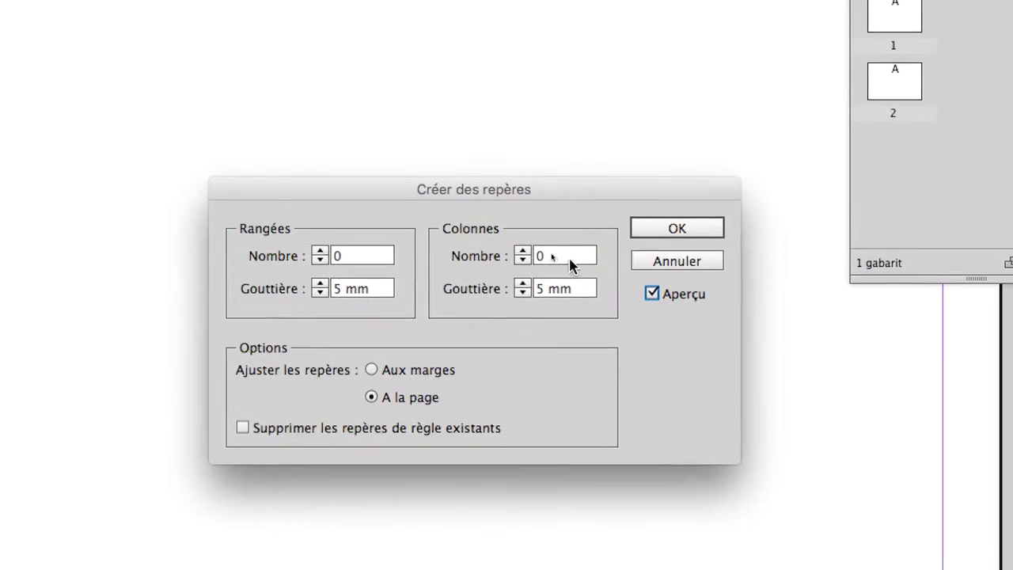
{"action": "left_click", "coordinate": [452, 226]}
{"action": "left_click", "coordinate": [552, 258]}
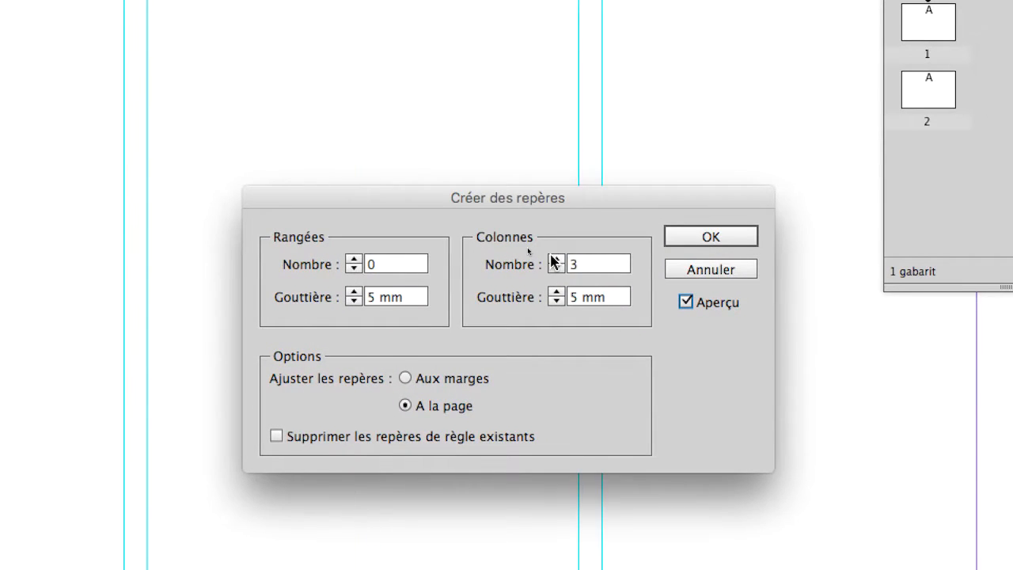
{"action": "left_click", "coordinate": [554, 301]}
{"action": "left_click", "coordinate": [553, 300]}
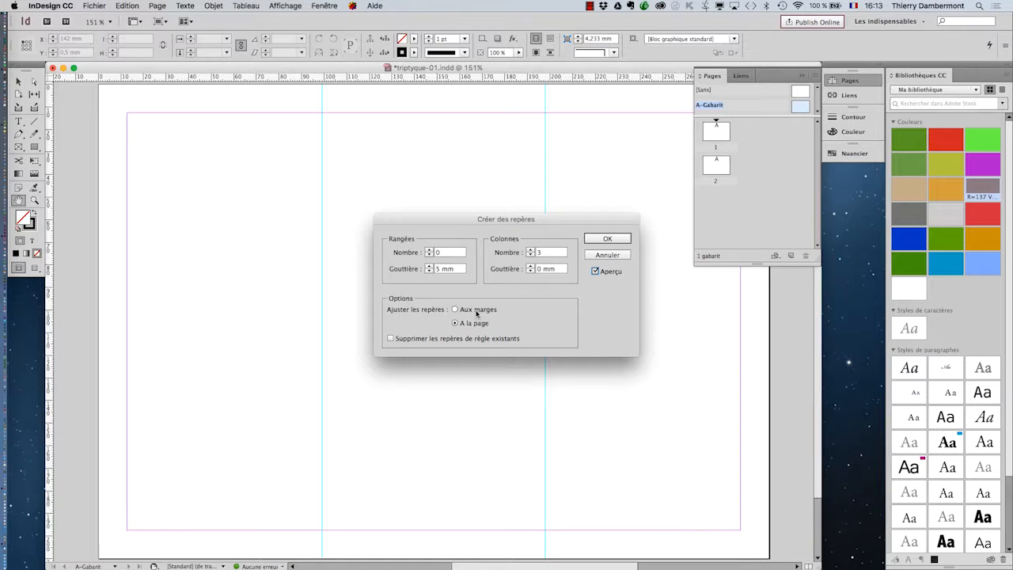
- Compare fitting the guides to the margins, and create them fitted to the page
{"action": "left_click", "coordinate": [476, 309]}
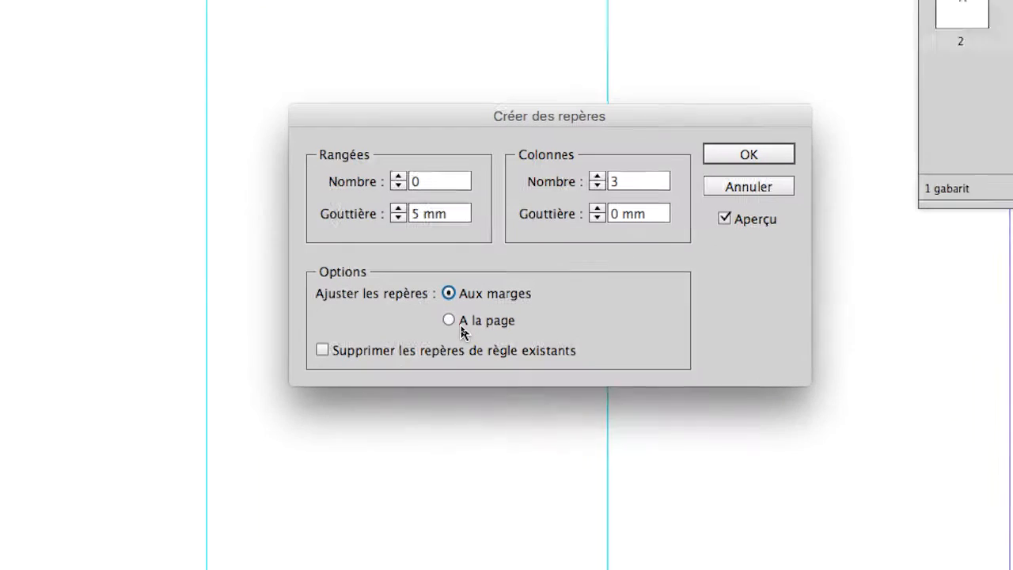
{"action": "left_click", "coordinate": [462, 327]}
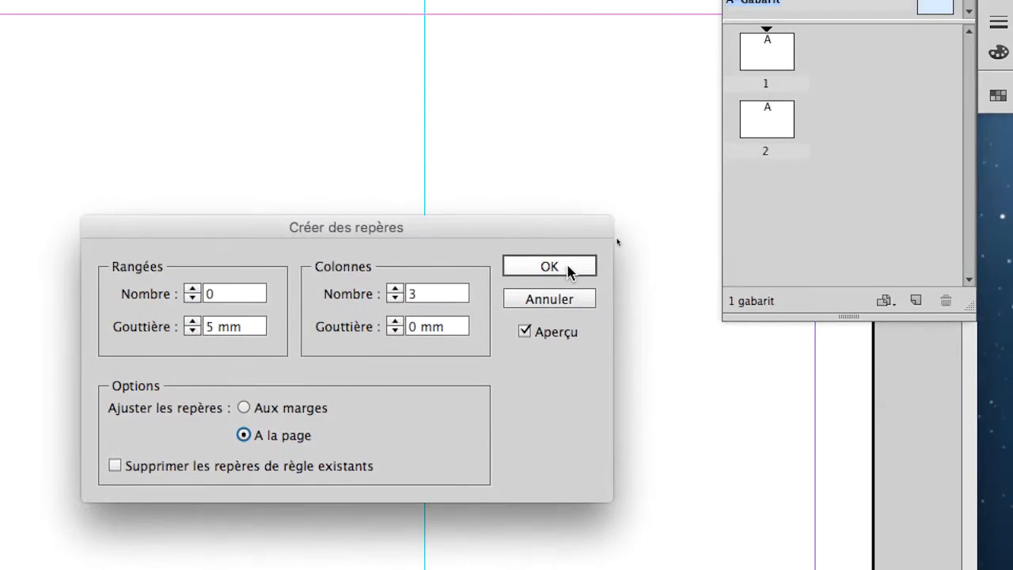
{"action": "left_click", "coordinate": [549, 266]}
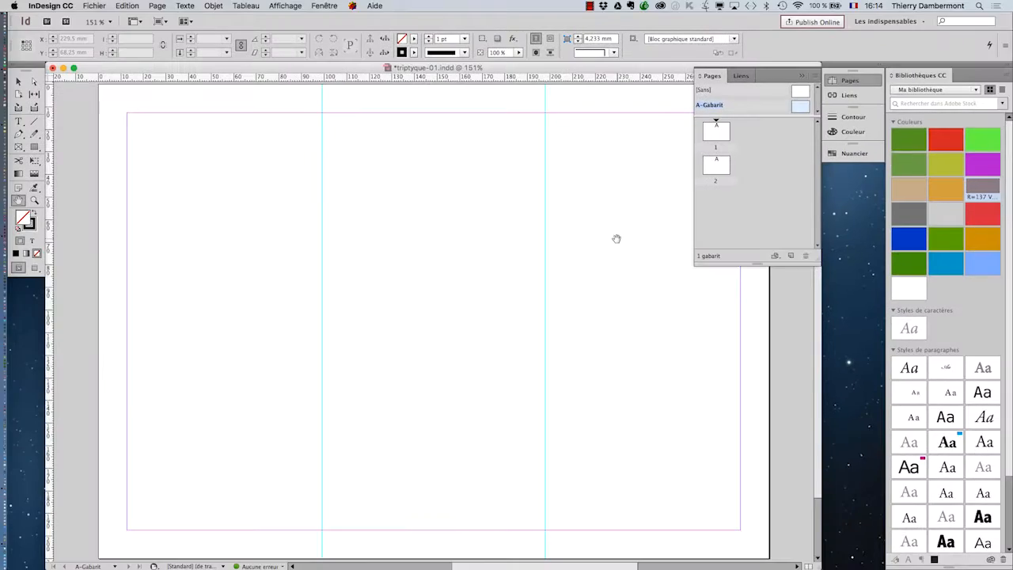
- Save a new version of the document as triptyque-02.indd in the ID-premier-jour folder
{"action": "left_click", "coordinate": [86, 4]}
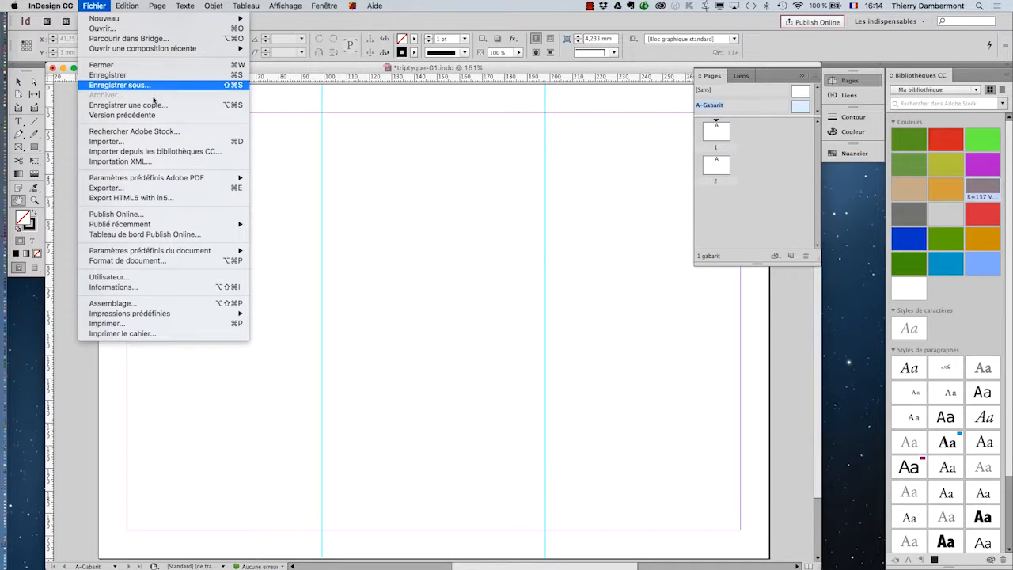
{"action": "left_click", "coordinate": [155, 84]}
{"action": "left_click", "coordinate": [507, 82]}
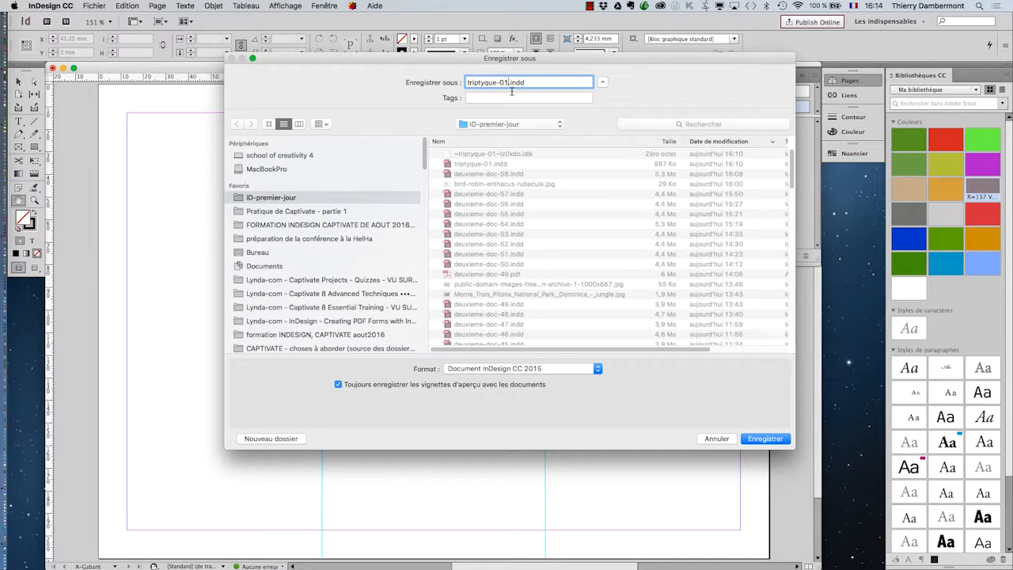
{"action": "type", "text": "2"}
{"action": "key", "text": "Return"}
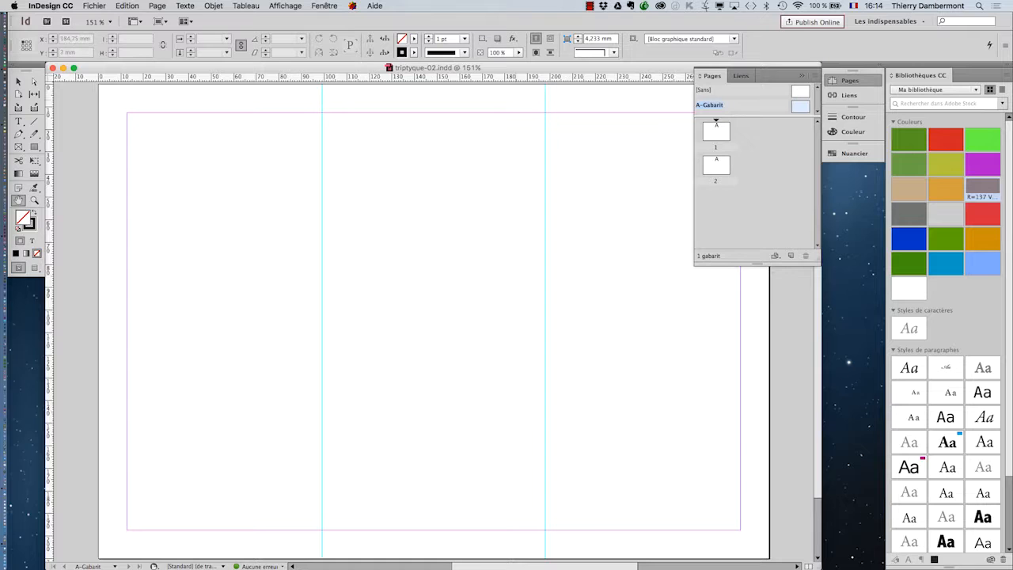
- Add a vertical ruler guide in the first column of the page and set its X position to 20 mm
{"action": "left_click_drag", "start_coordinate": [94, 77], "coordinate": [103, 73]}
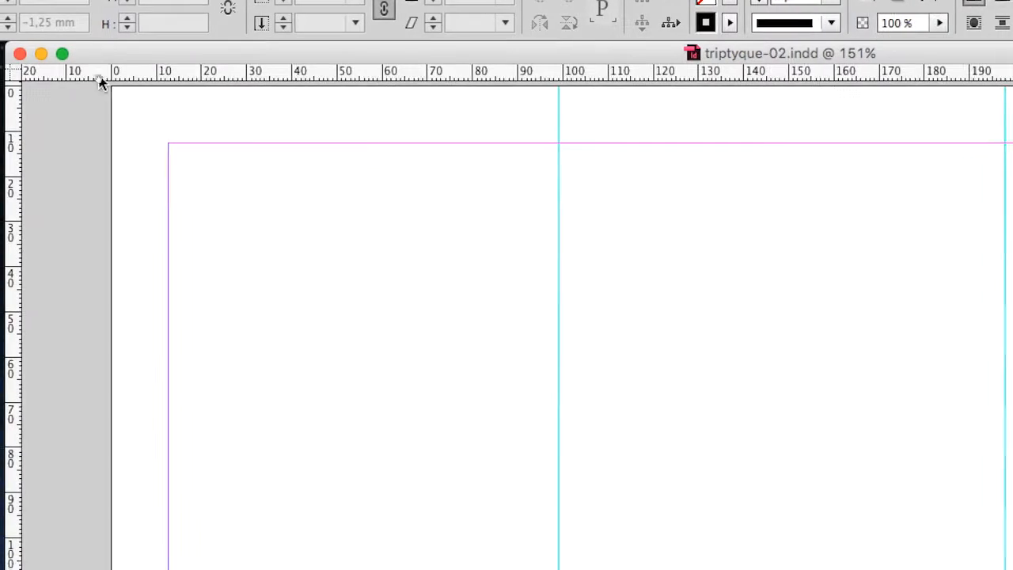
{"action": "left_click_drag", "start_coordinate": [66, 97], "coordinate": [316, 115]}
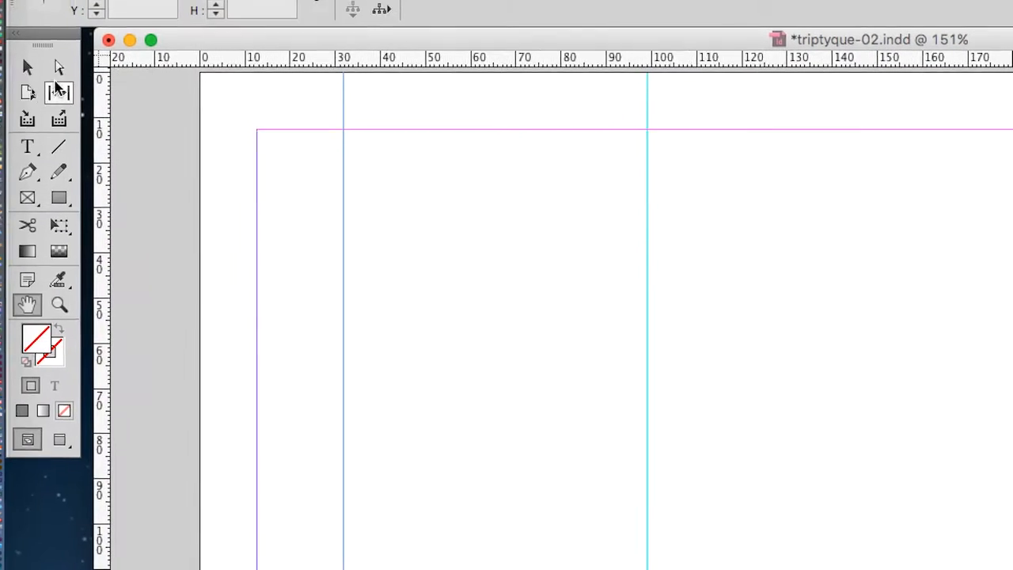
{"action": "left_click", "coordinate": [43, 78]}
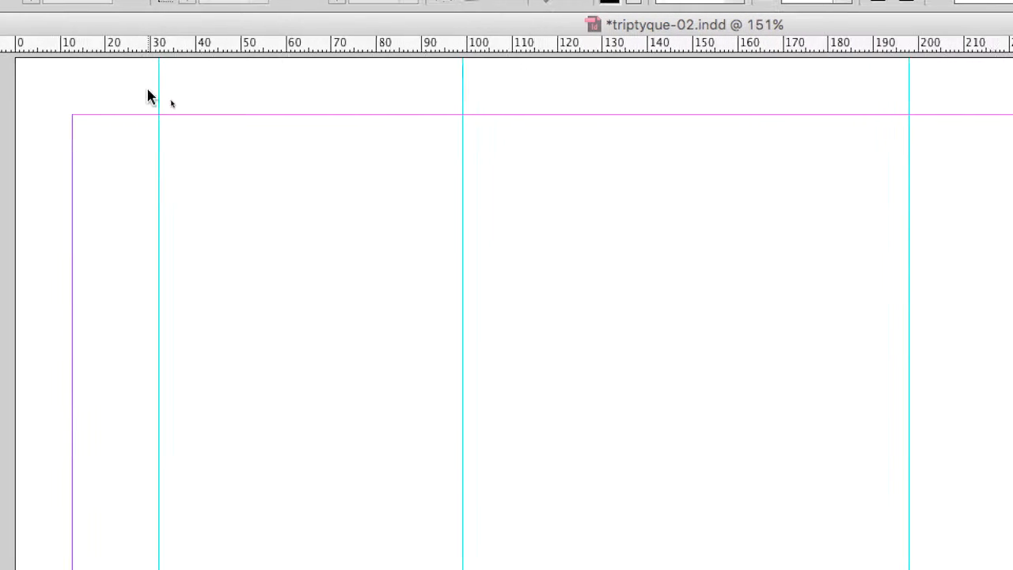
{"action": "left_click_drag", "start_coordinate": [151, 94], "coordinate": [152, 93]}
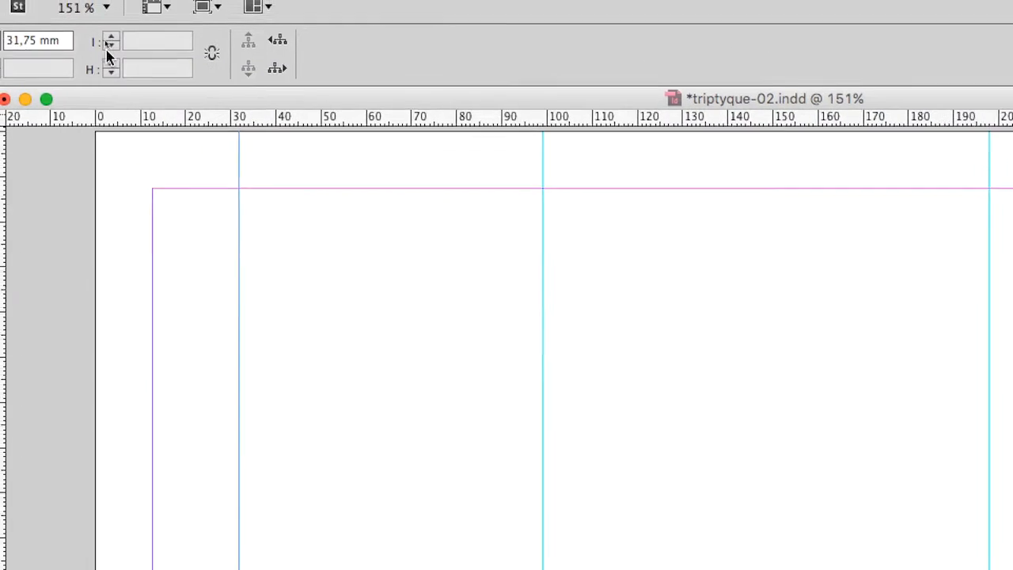
{"action": "double_click", "coordinate": [87, 45]}
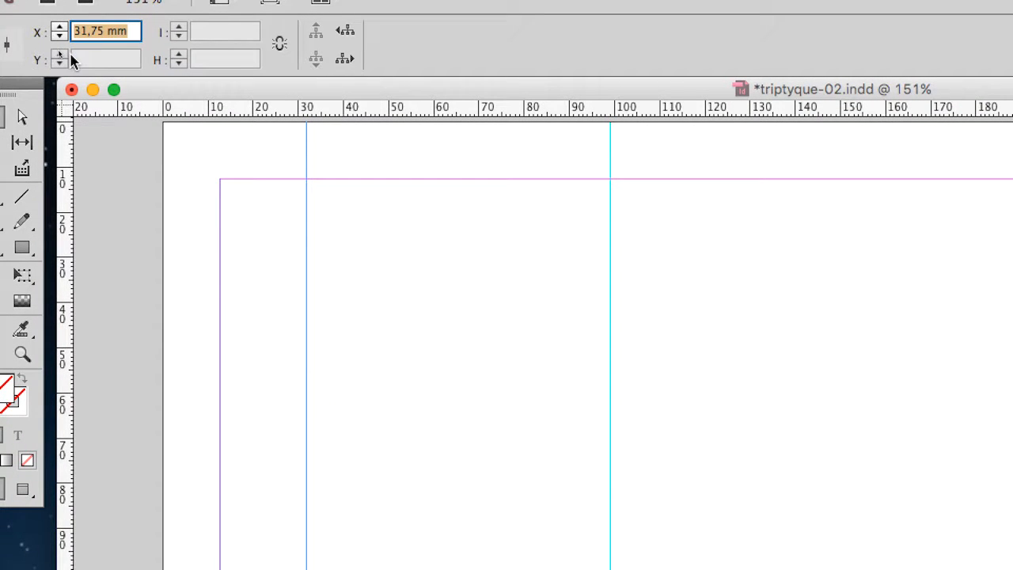
{"action": "type", "text": "20"}
{"action": "key", "text": "Tab"}
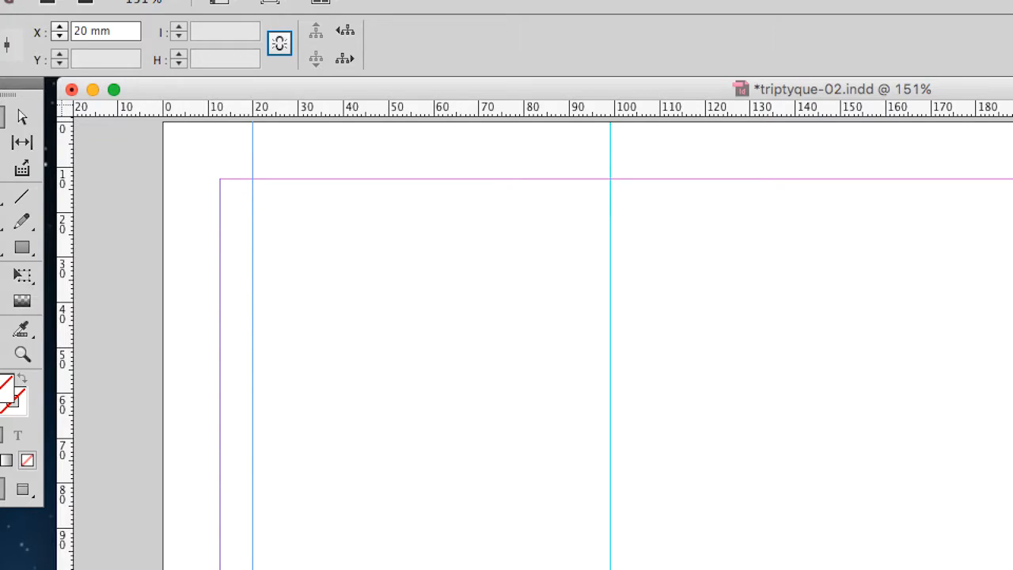
- Align the vertical ruler guide with the margin by setting its X position to 12,7 mm
{"action": "double_click", "coordinate": [91, 31]}
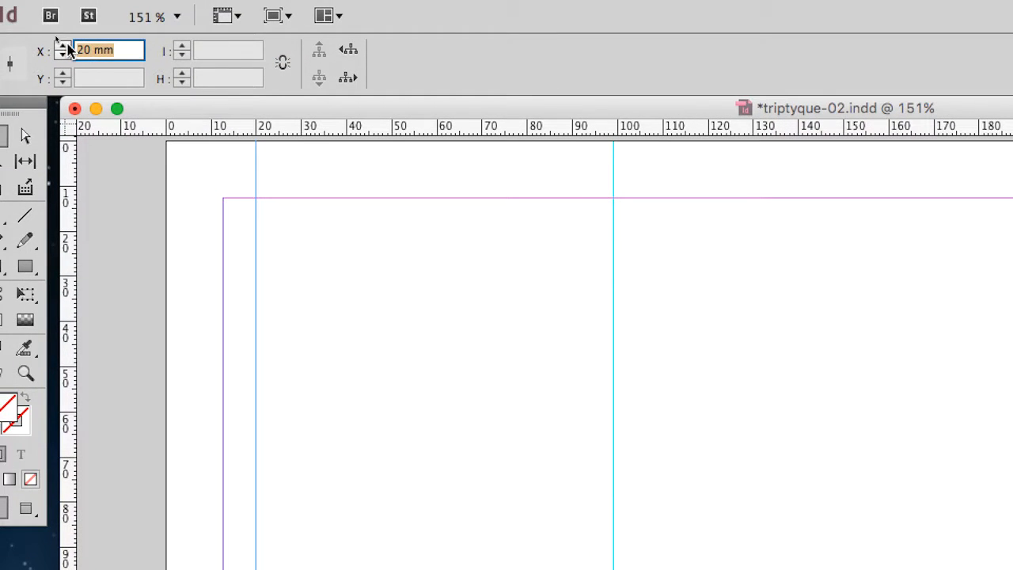
{"action": "type", "text": "12,7"}
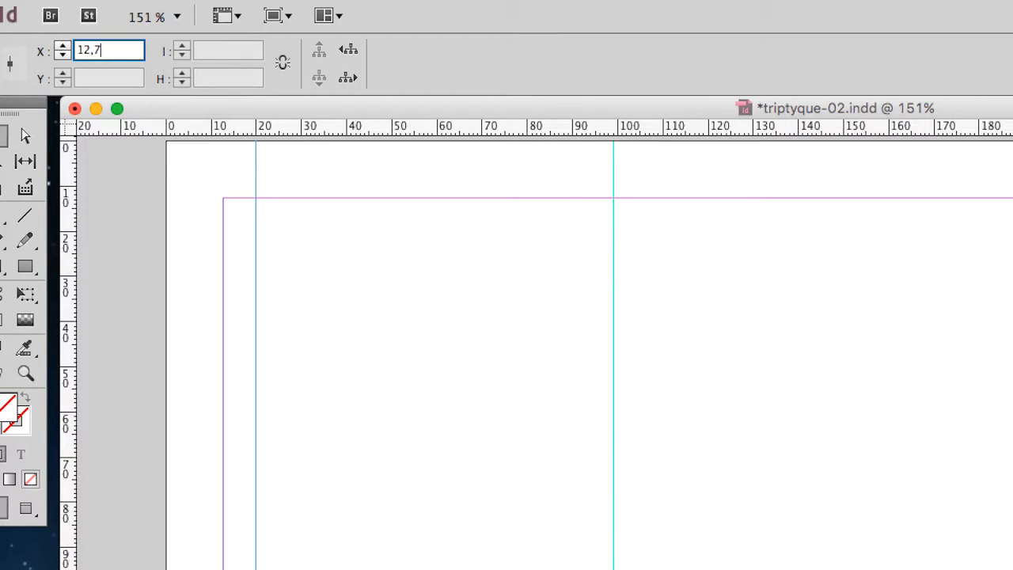
{"action": "key", "text": "Tab"}
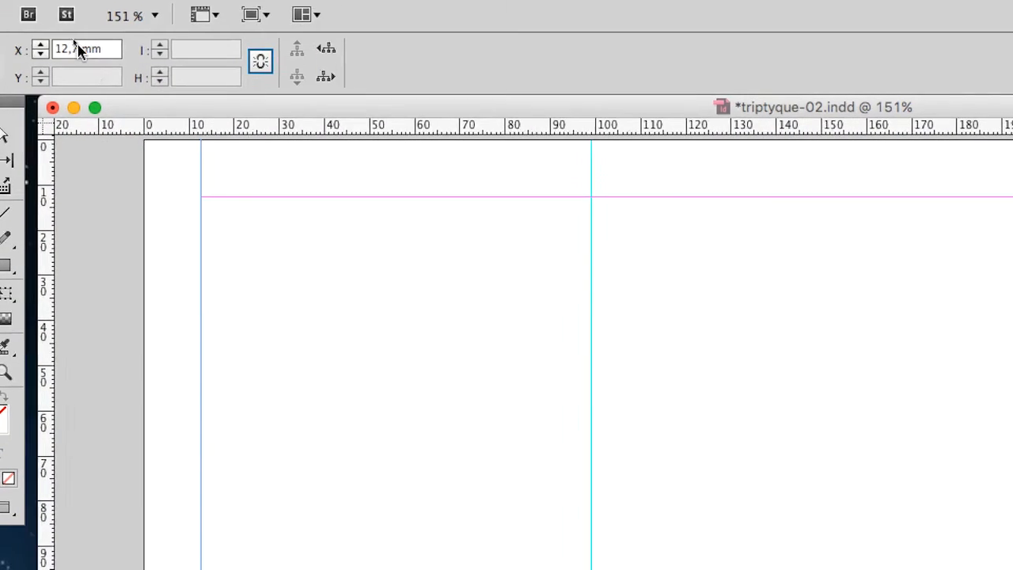
- Add a horizontal ruler guide at Y 12,7 mm and delete it together with the vertical margin guide
{"action": "left_click_drag", "start_coordinate": [104, 78], "coordinate": [91, 201]}
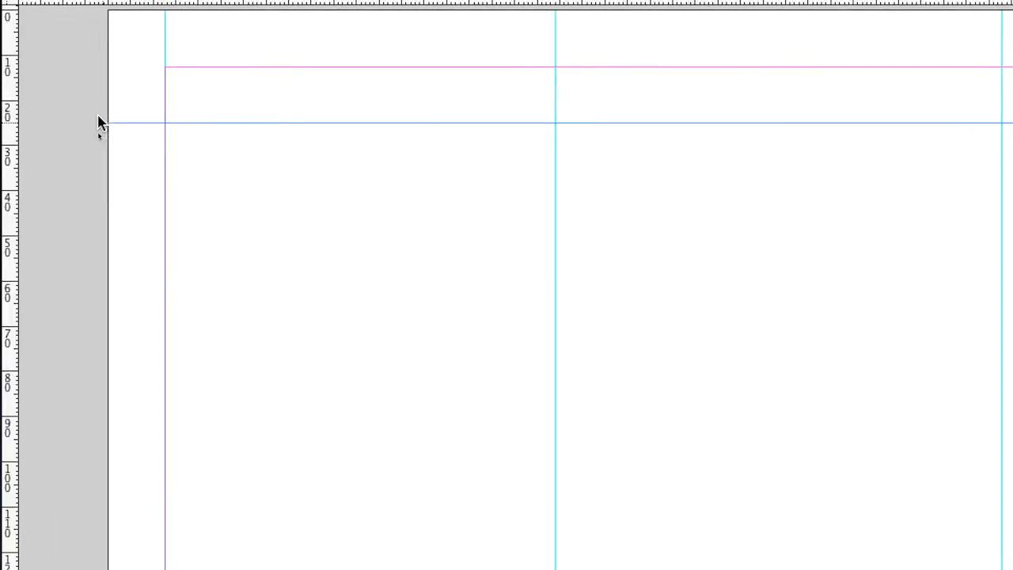
{"action": "left_click", "coordinate": [82, 56]}
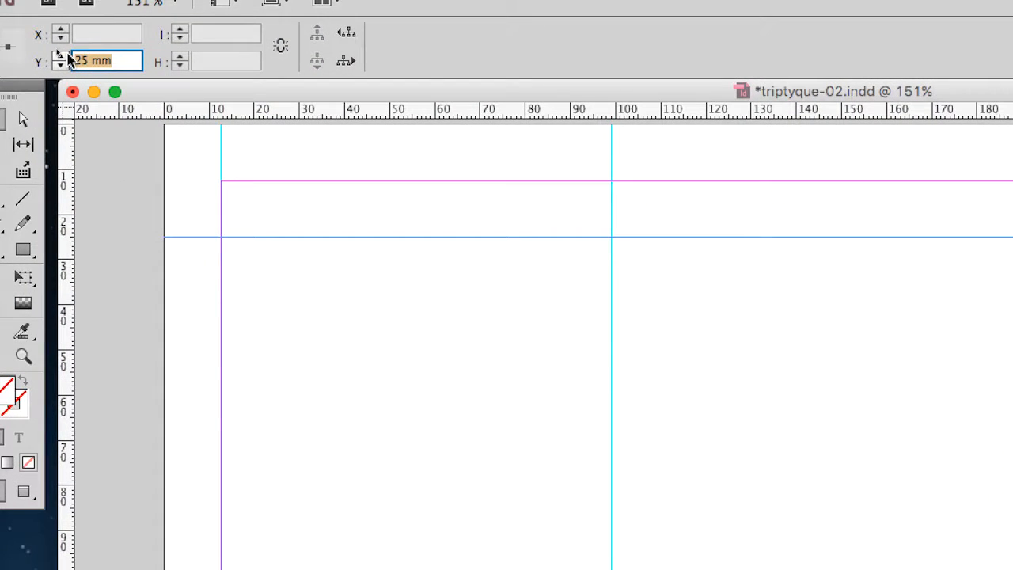
{"action": "type", "text": "12,7"}
{"action": "key", "text": "Tab"}
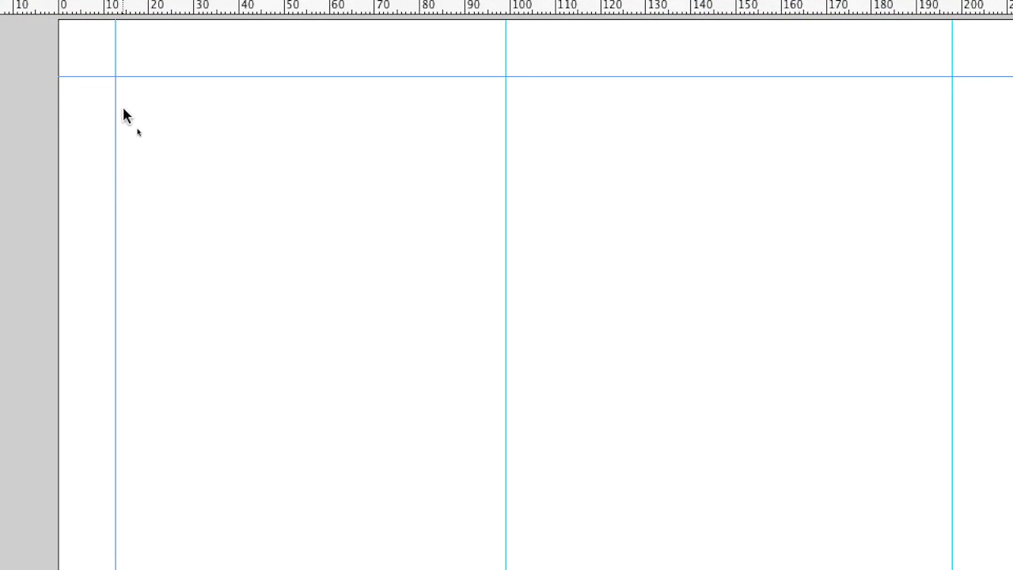
{"action": "key", "text": "Delete"}
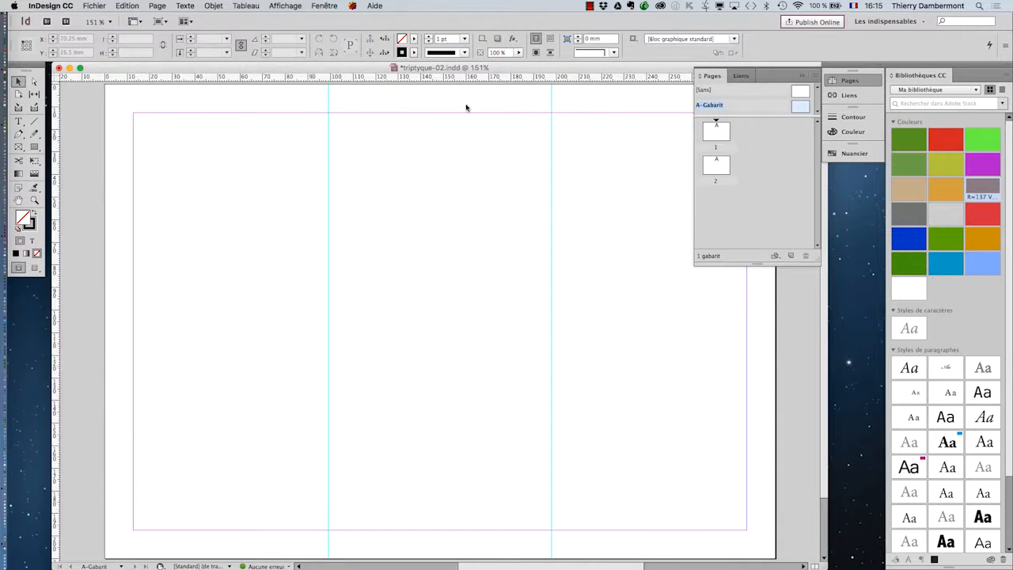
- Leave the A-Gabarit master and go to page 1 of the document
{"action": "double_click", "coordinate": [709, 136]}
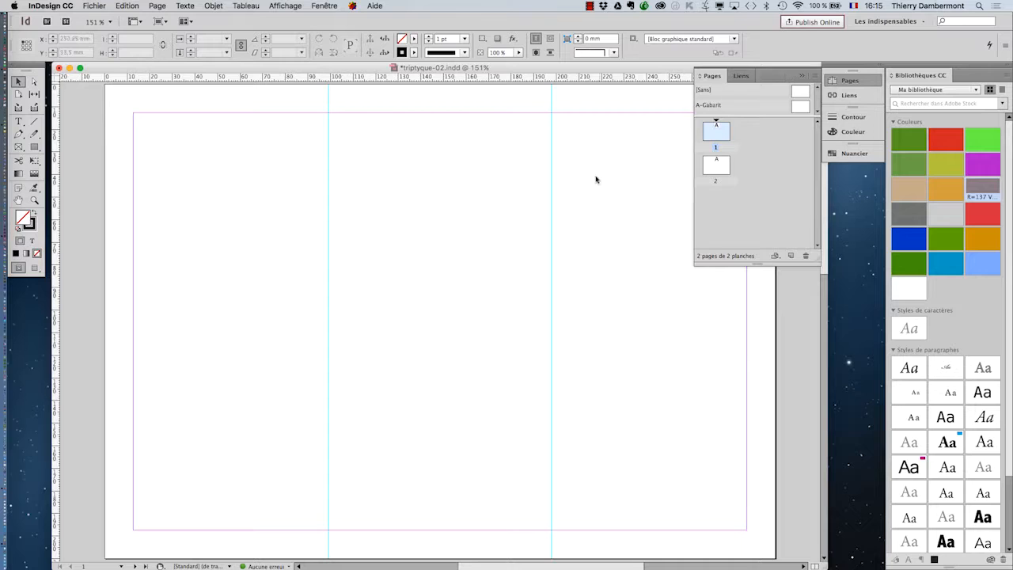
{"action": "left_click", "coordinate": [95, 565]}
{"action": "left_click", "coordinate": [19, 200]}
{"action": "left_click_drag", "start_coordinate": [407, 220], "coordinate": [315, 217]}
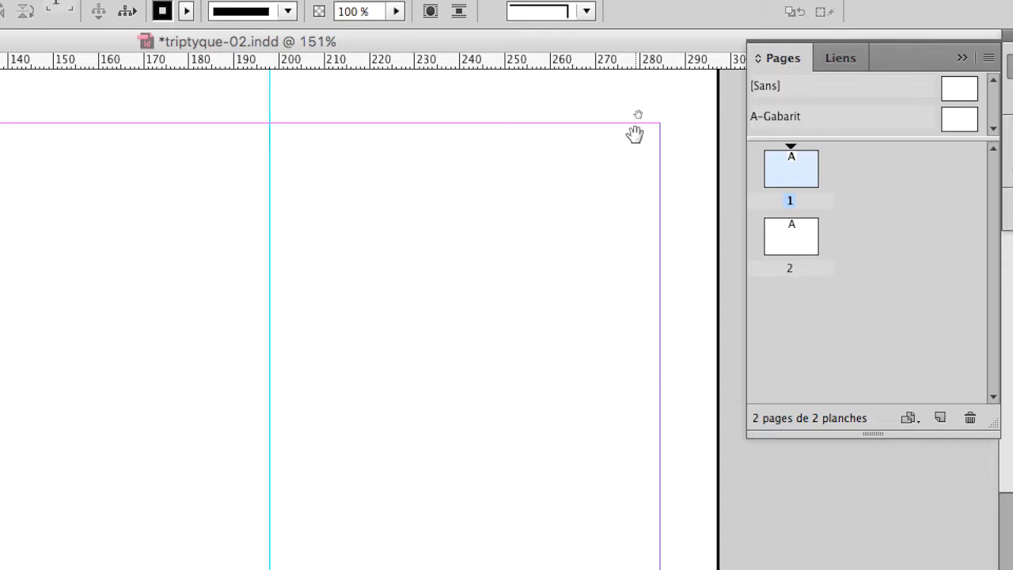
{"action": "scroll", "coordinate": [635, 133], "scroll_direction": "up", "scroll_amount": 2}
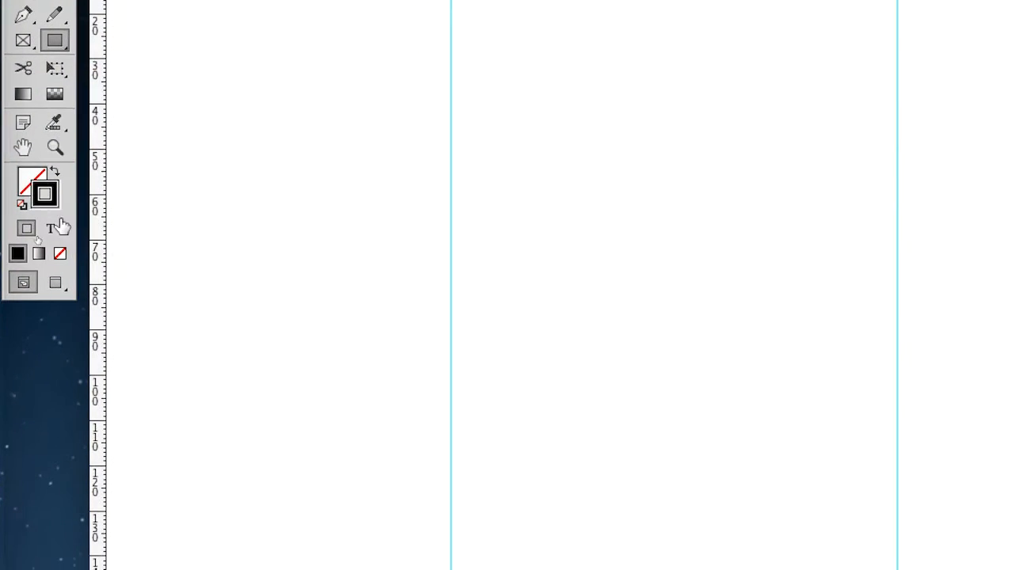
- Set up the Rectangle tool with no stroke and the green swatch C=75 M=5 J=100 N=0 at 49% tint as fill
{"action": "left_click", "coordinate": [61, 254]}
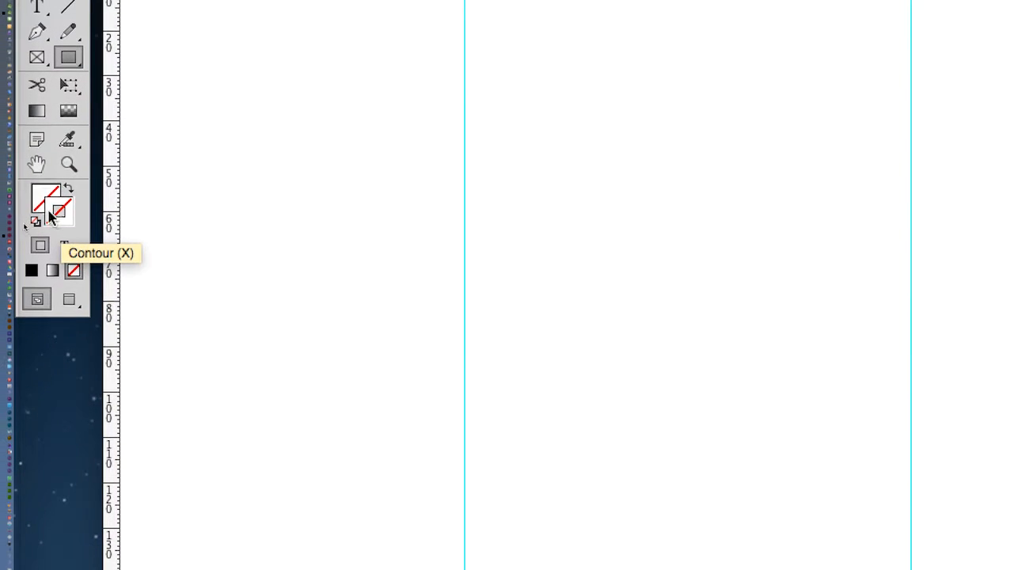
{"action": "left_click", "coordinate": [43, 209]}
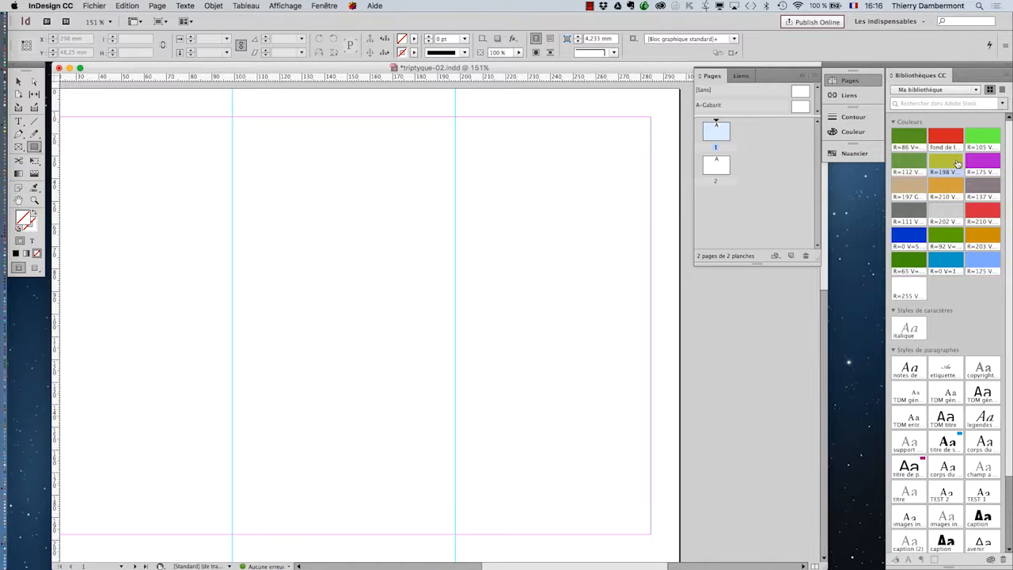
{"action": "left_click", "coordinate": [327, 6]}
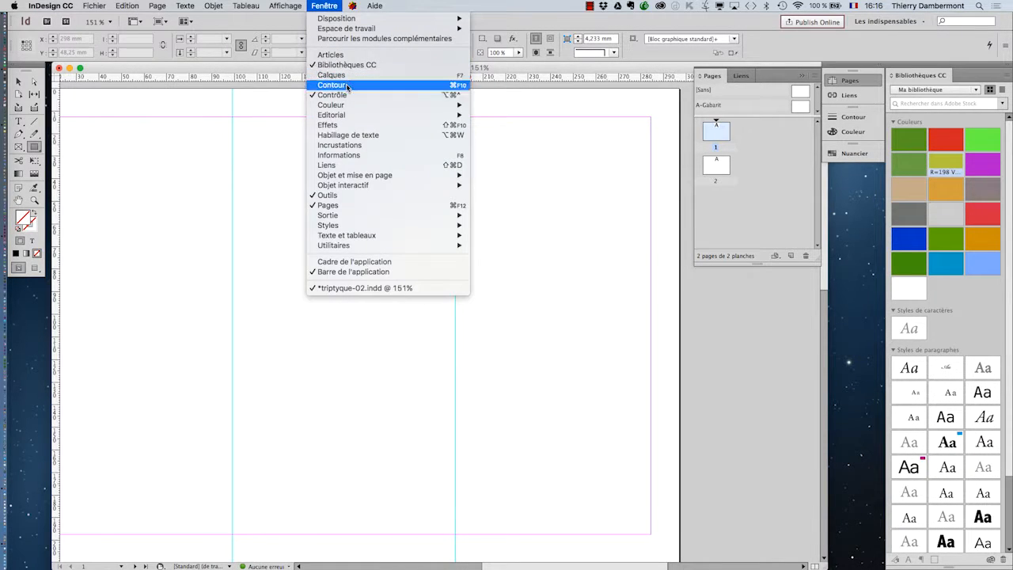
{"action": "mouse_move", "coordinate": [427, 105]}
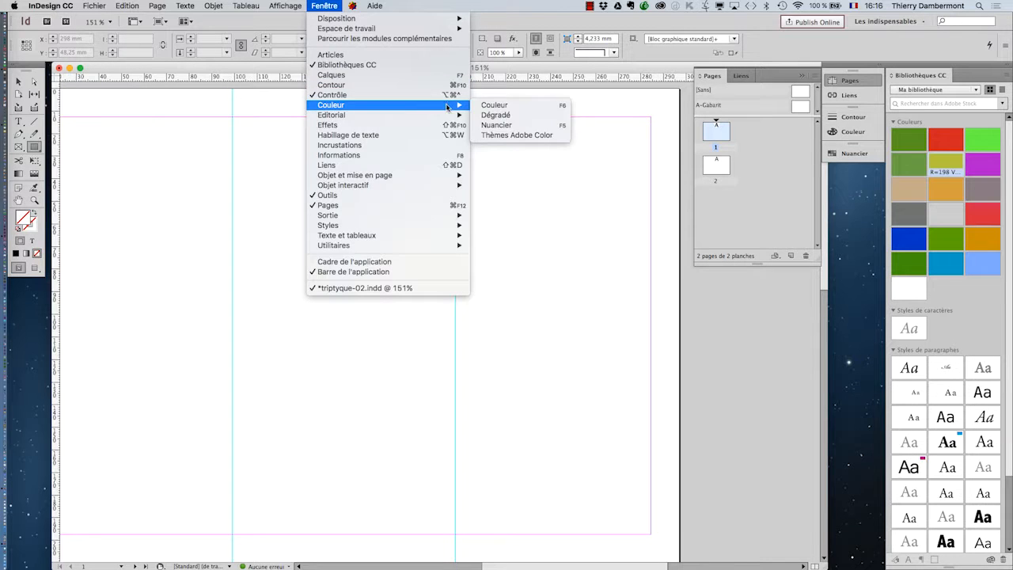
{"action": "left_click", "coordinate": [498, 126]}
{"action": "left_click", "coordinate": [751, 247]}
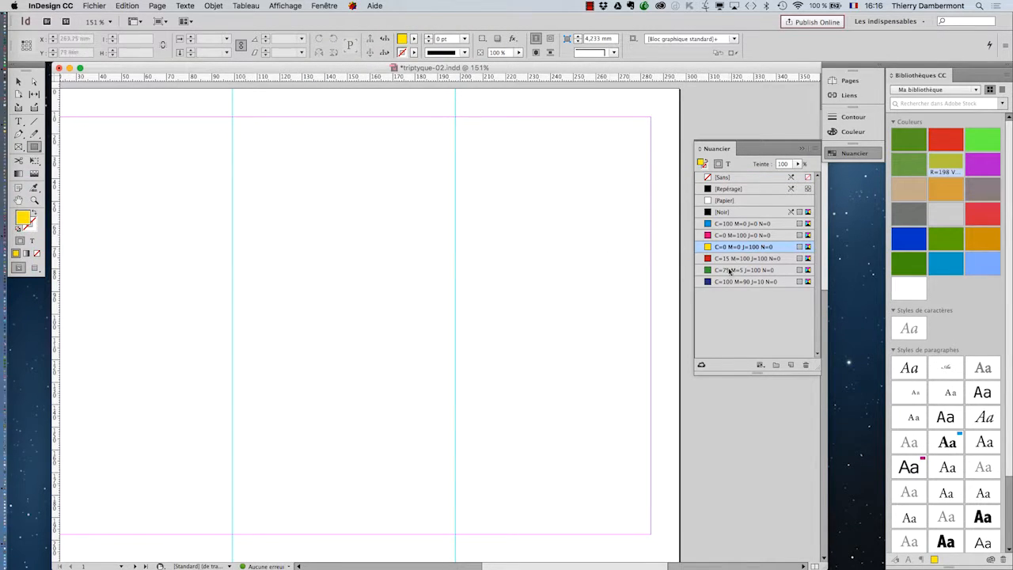
{"action": "left_click", "coordinate": [729, 270]}
{"action": "left_click", "coordinate": [798, 164]}
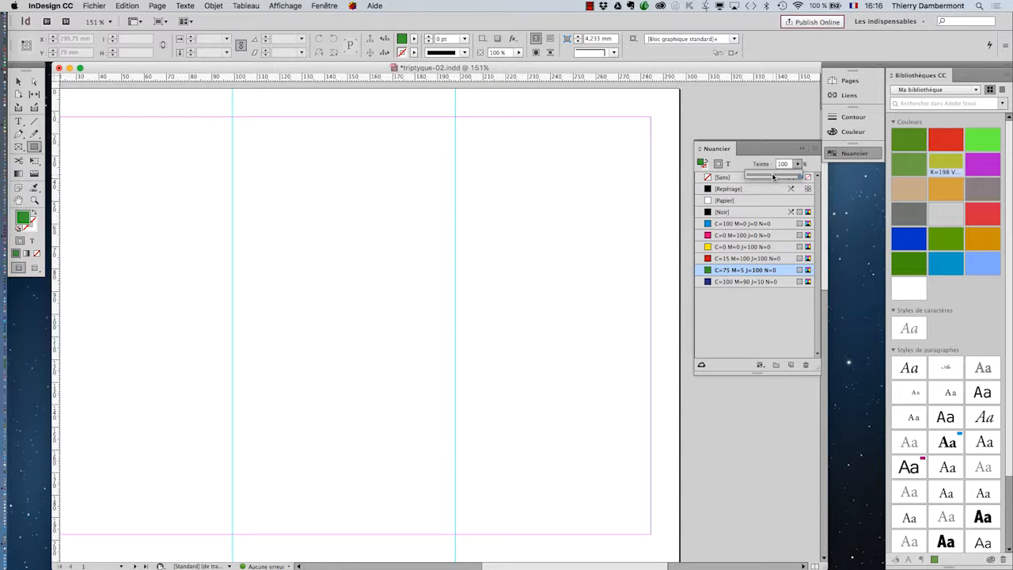
{"action": "left_click_drag", "start_coordinate": [773, 176], "coordinate": [762, 177]}
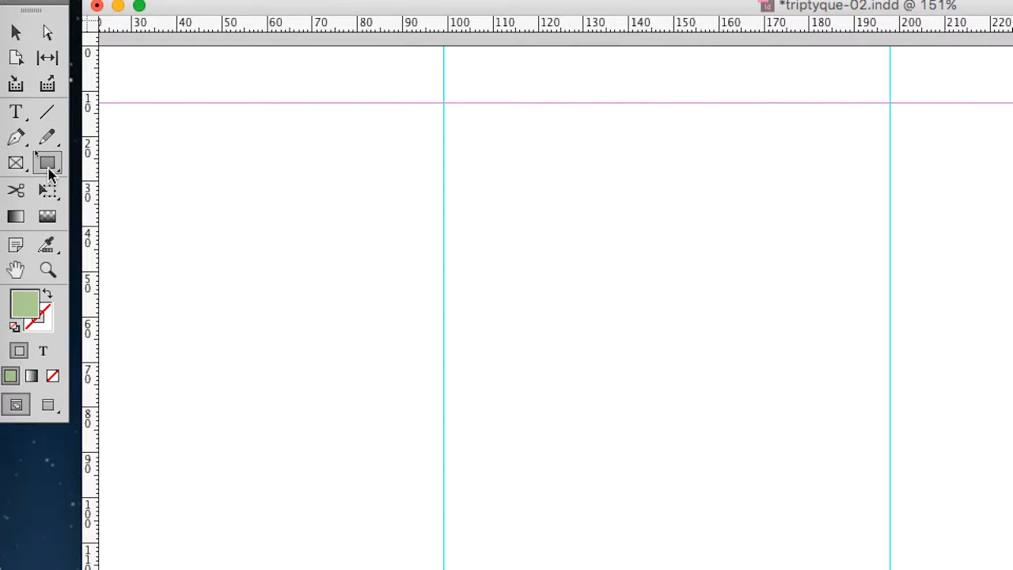
- Draw a green rectangle about 99 mm wide and 17 mm high across the third panel
{"action": "left_click_drag", "start_coordinate": [891, 199], "coordinate": [890, 199]}
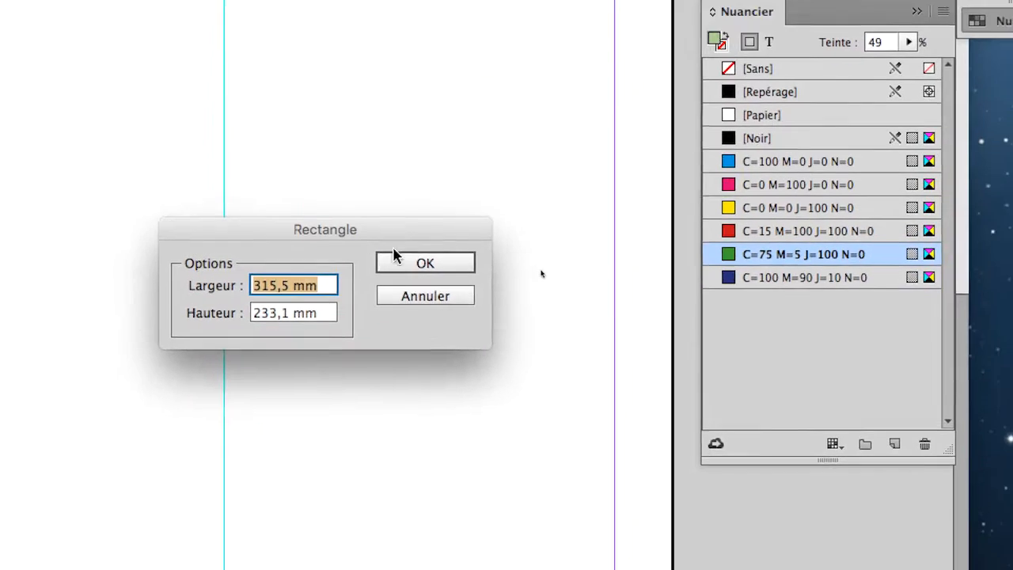
{"action": "key", "text": "Escape"}
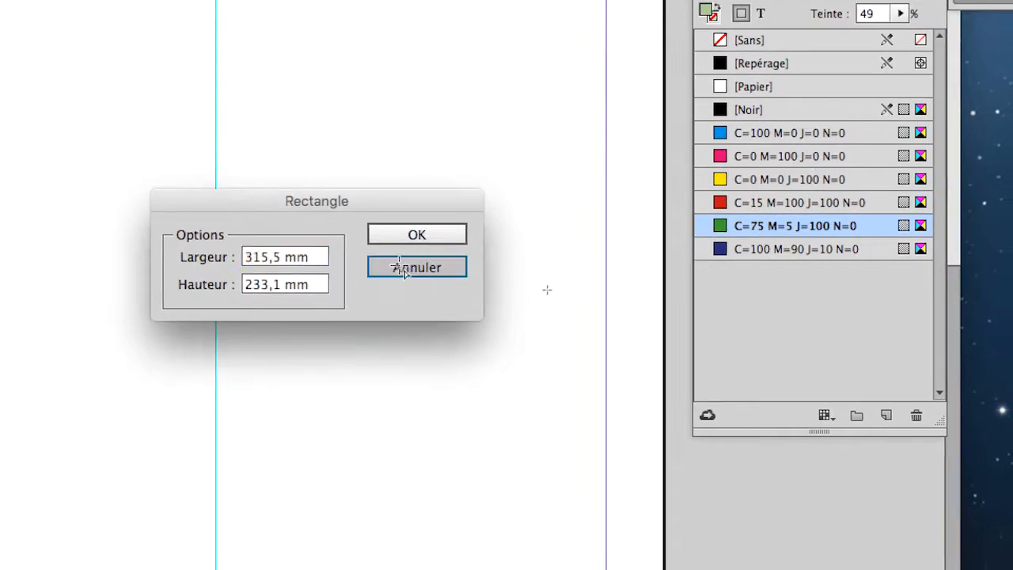
{"action": "left_click_drag", "start_coordinate": [337, 203], "coordinate": [493, 231]}
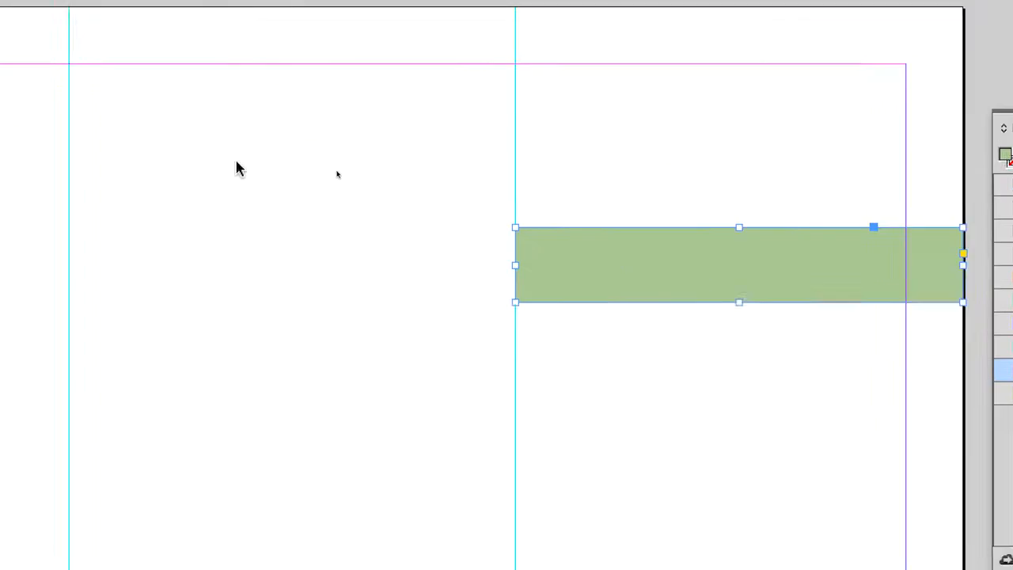
- Move the green rectangle into the second panel and on to the first panel, snapping it between the guides and page edge
{"action": "left_click_drag", "start_coordinate": [344, 198], "coordinate": [0, 143]}
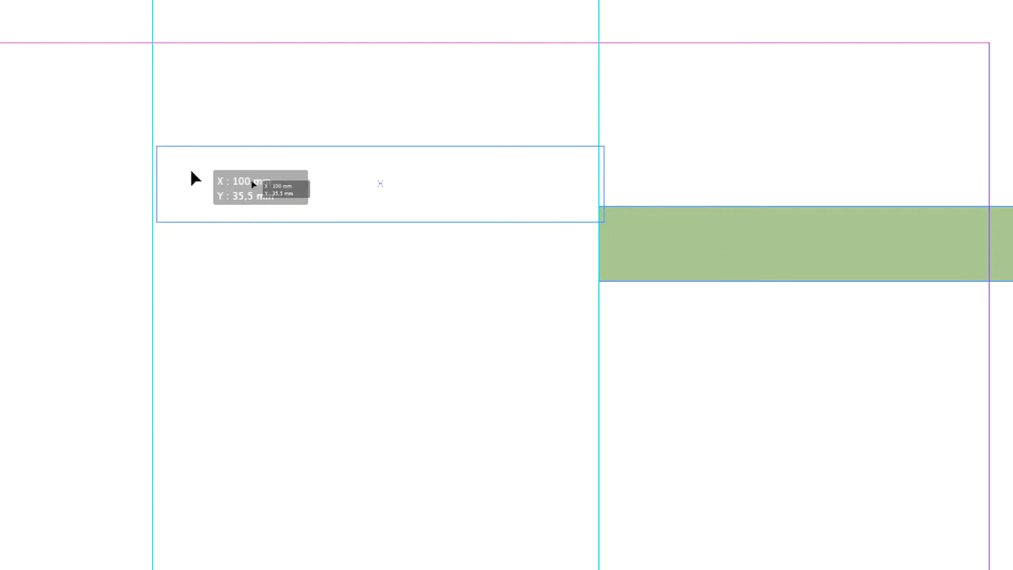
{"action": "left_click_drag", "start_coordinate": [192, 179], "coordinate": [193, 179]}
{"action": "left_click_drag", "start_coordinate": [400, 190], "coordinate": [16, 169]}
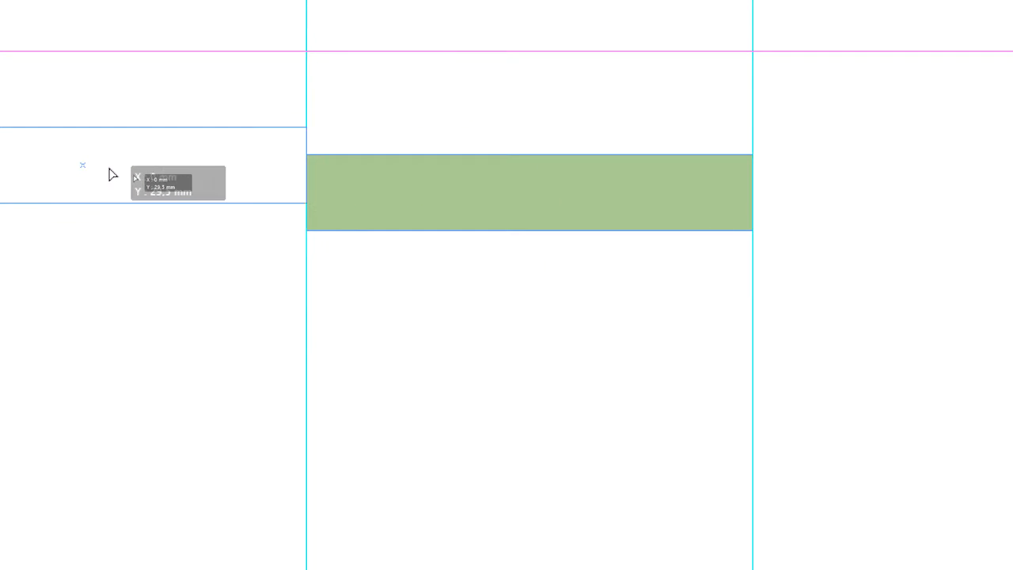
{"action": "left_click_drag", "start_coordinate": [111, 175], "coordinate": [102, 172]}
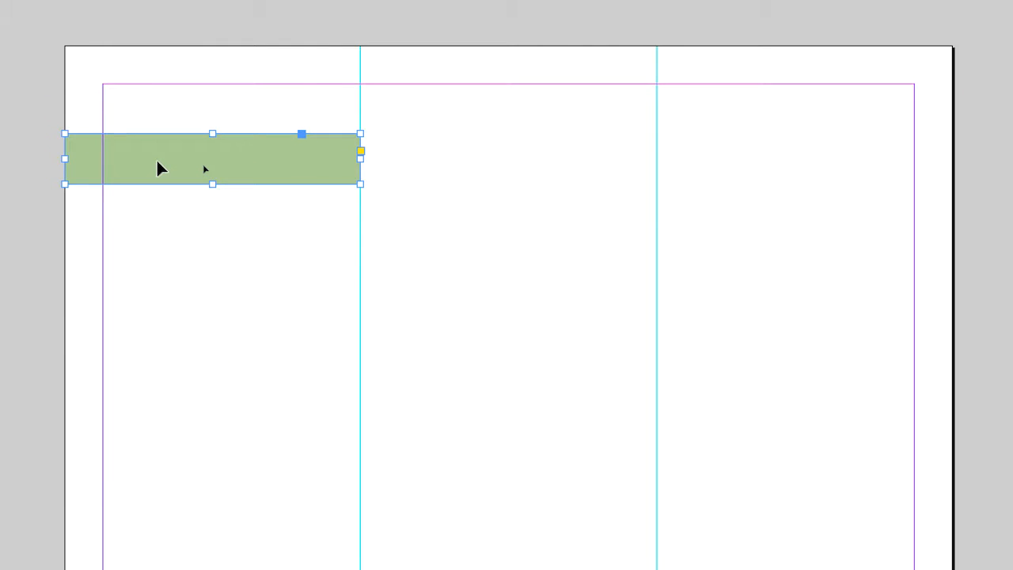
- Move the green rectangle back into the third panel, snapped to the vertical guide, at X 198 mm and Y 40 mm
{"action": "left_click_drag", "start_coordinate": [158, 168], "coordinate": [761, 204]}
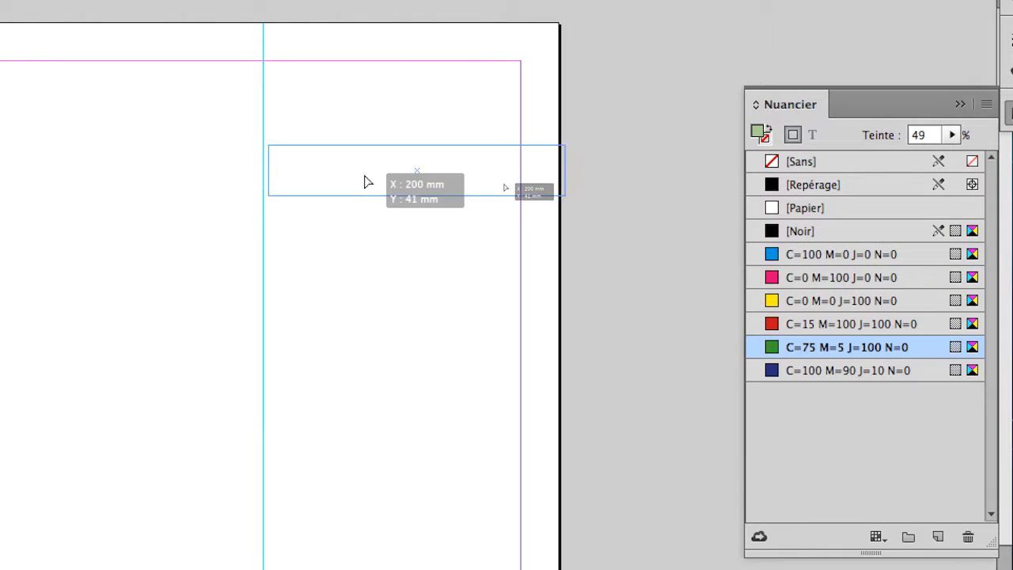
{"action": "left_click_drag", "start_coordinate": [367, 182], "coordinate": [367, 179]}
{"action": "scroll", "coordinate": [398, 181], "scroll_direction": "up", "scroll_amount": 1}
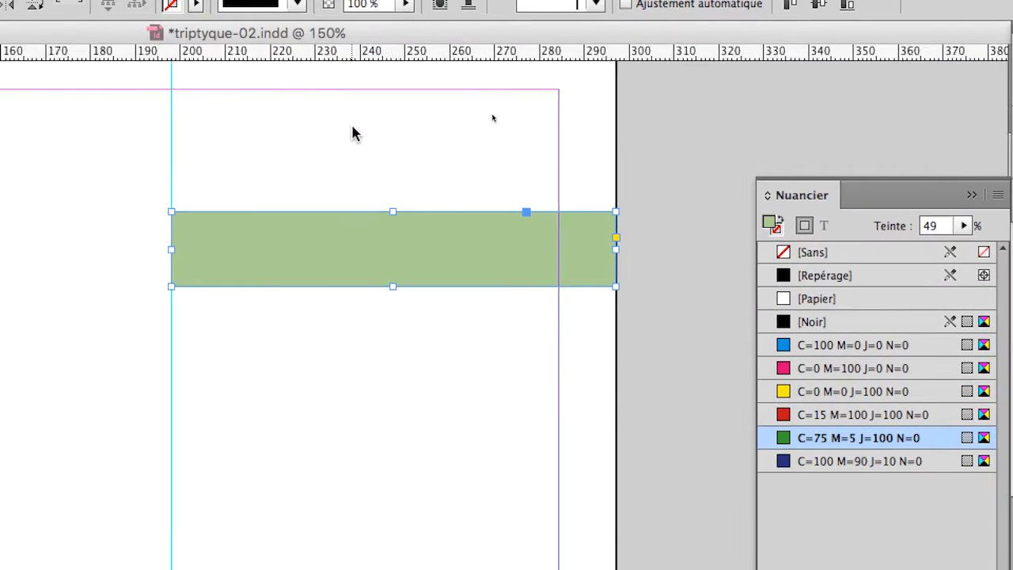
{"action": "key", "text": "super+equal"}
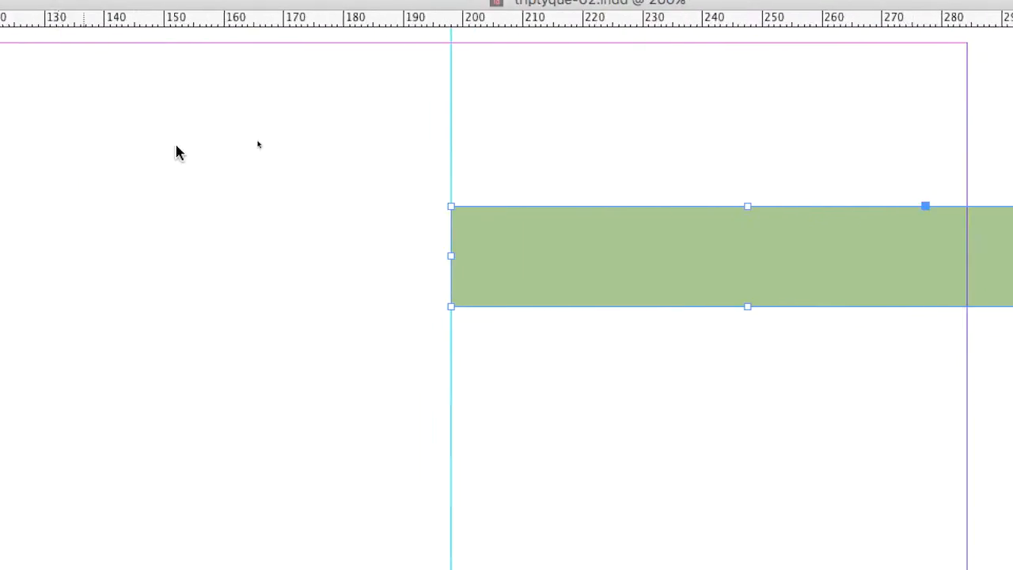
- Compare the X position of the vertical guide bordering the third panel with that of the green rectangle
{"action": "left_click", "coordinate": [451, 84]}
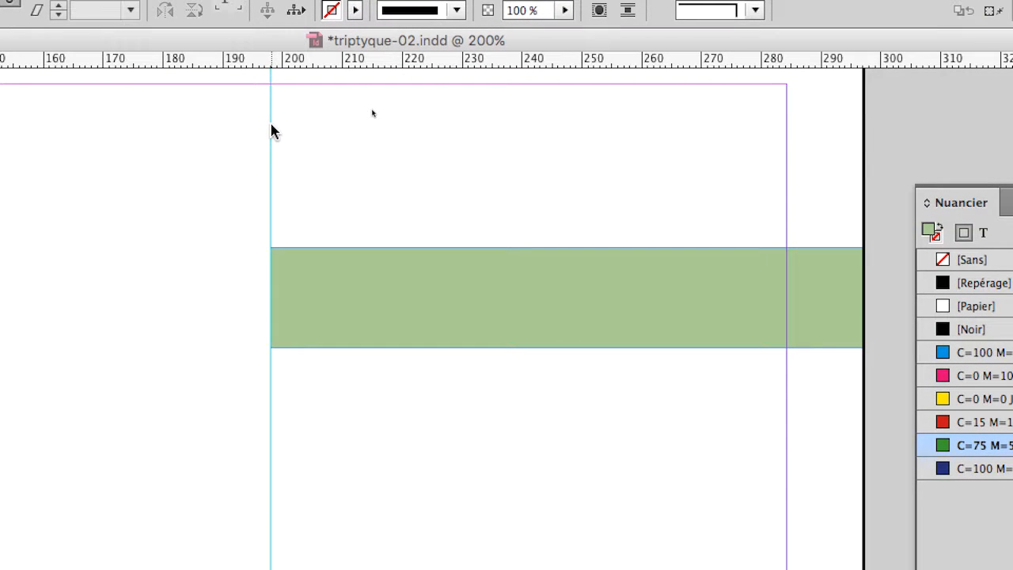
{"action": "left_click", "coordinate": [272, 130]}
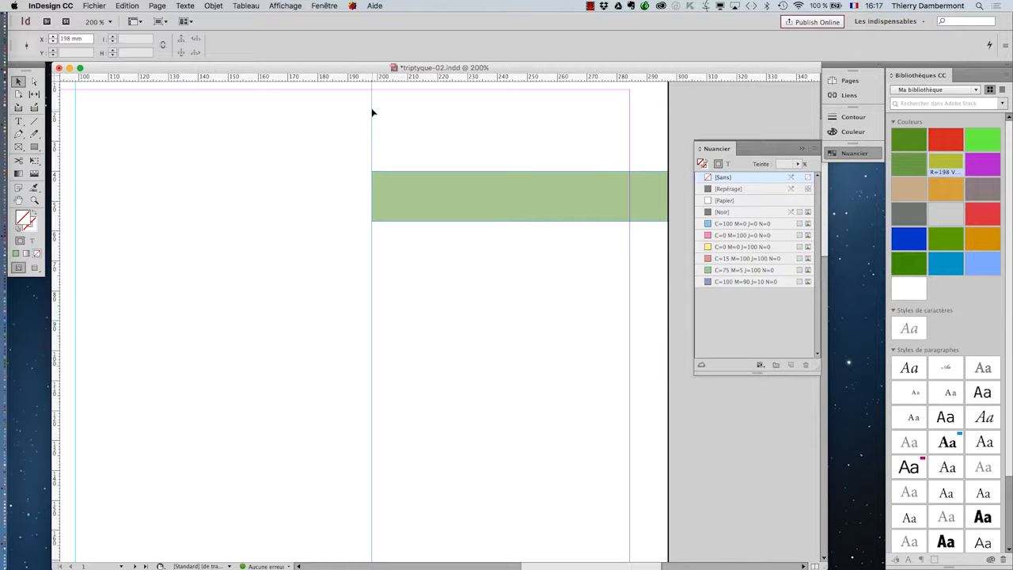
{"action": "left_click", "coordinate": [428, 185]}
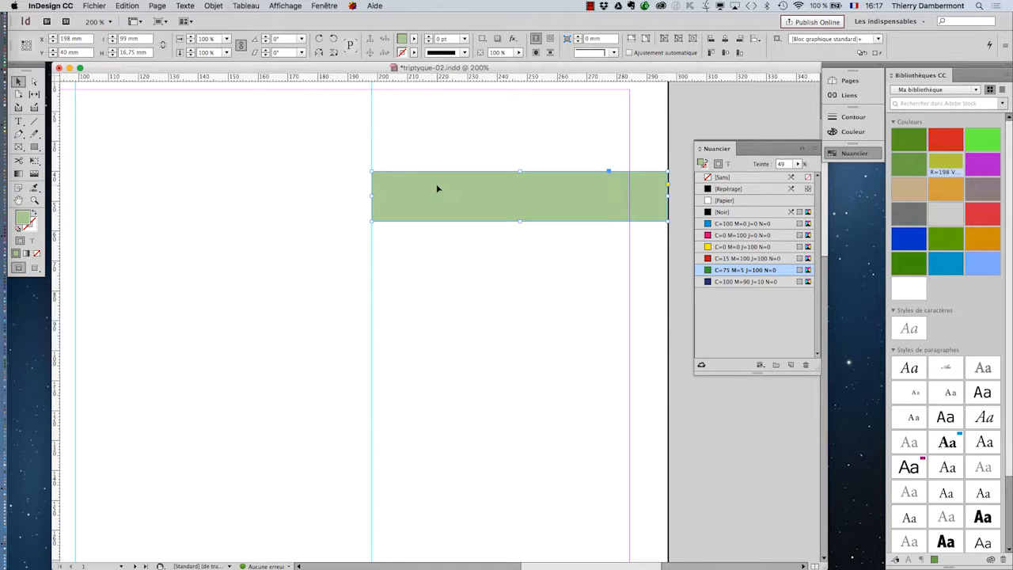
{"action": "left_click", "coordinate": [372, 103]}
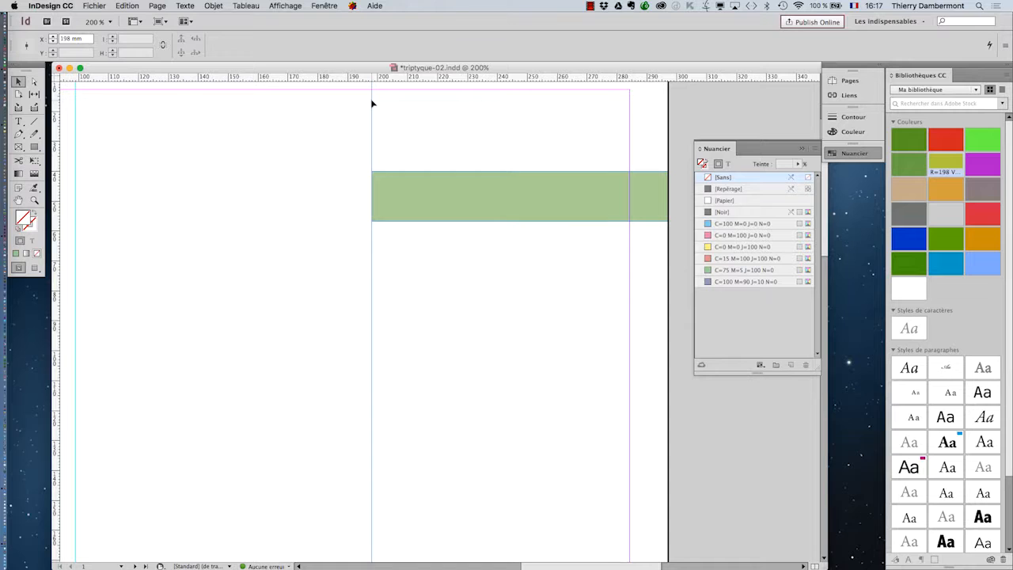
{"action": "left_click", "coordinate": [848, 81]}
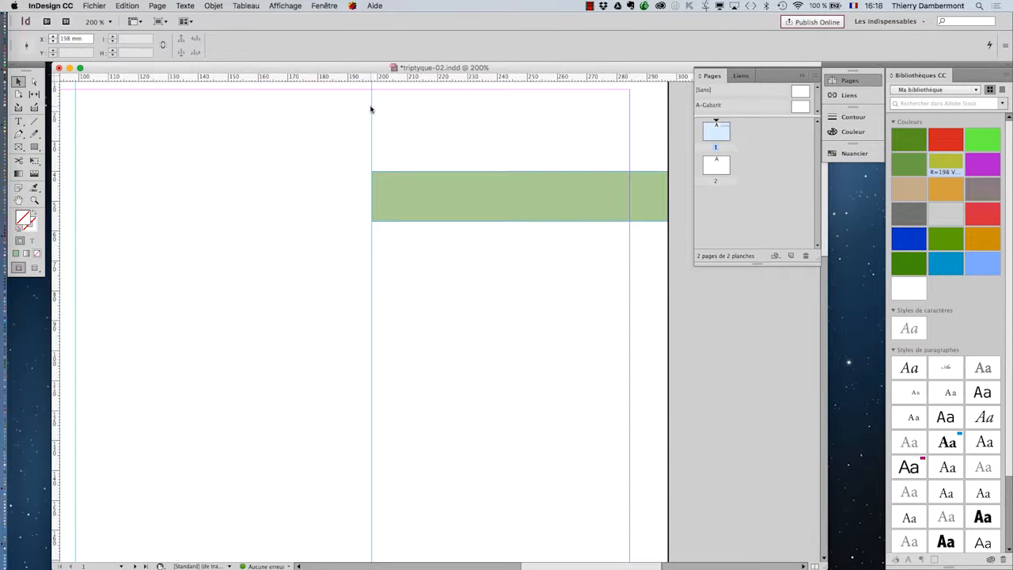
{"action": "left_click", "coordinate": [372, 111]}
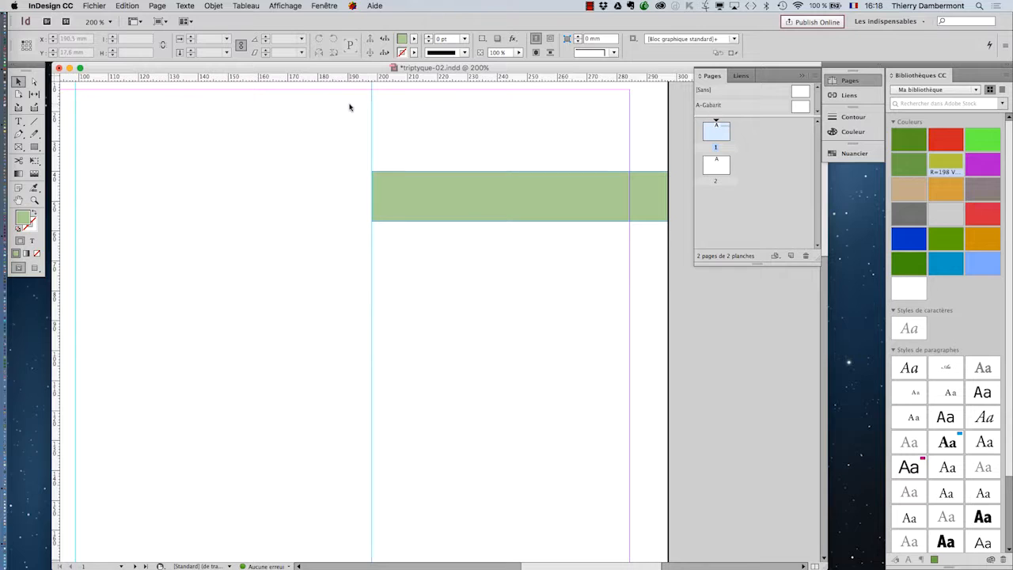
{"action": "left_click", "coordinate": [373, 123]}
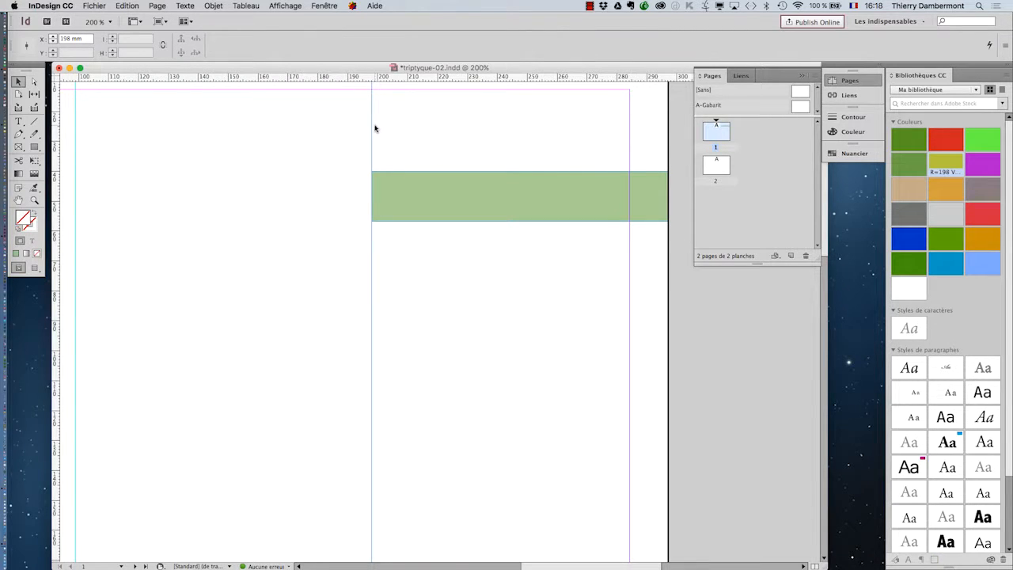
{"action": "left_click", "coordinate": [389, 133]}
- Shift the vertical guide bordering the third panel by adding 2 mm to its X position, giving 200 mm
{"action": "left_click", "coordinate": [371, 134]}
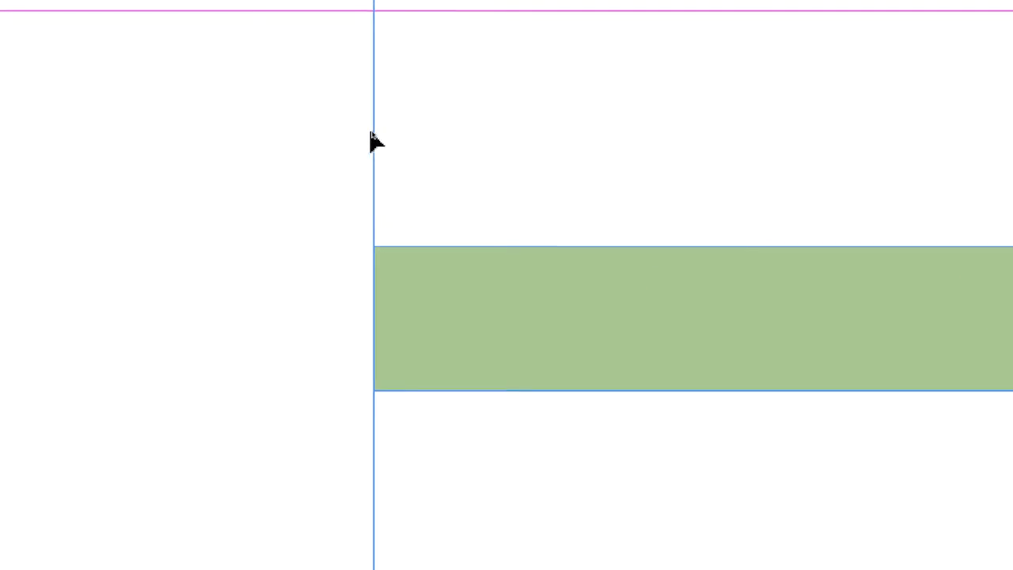
{"action": "left_click", "coordinate": [338, 114]}
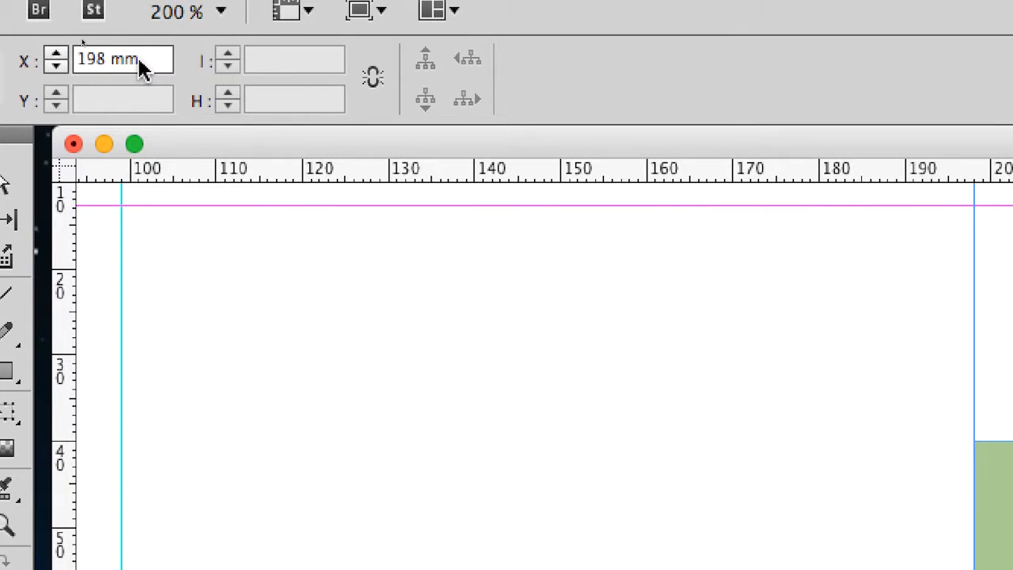
{"action": "left_click", "coordinate": [138, 68]}
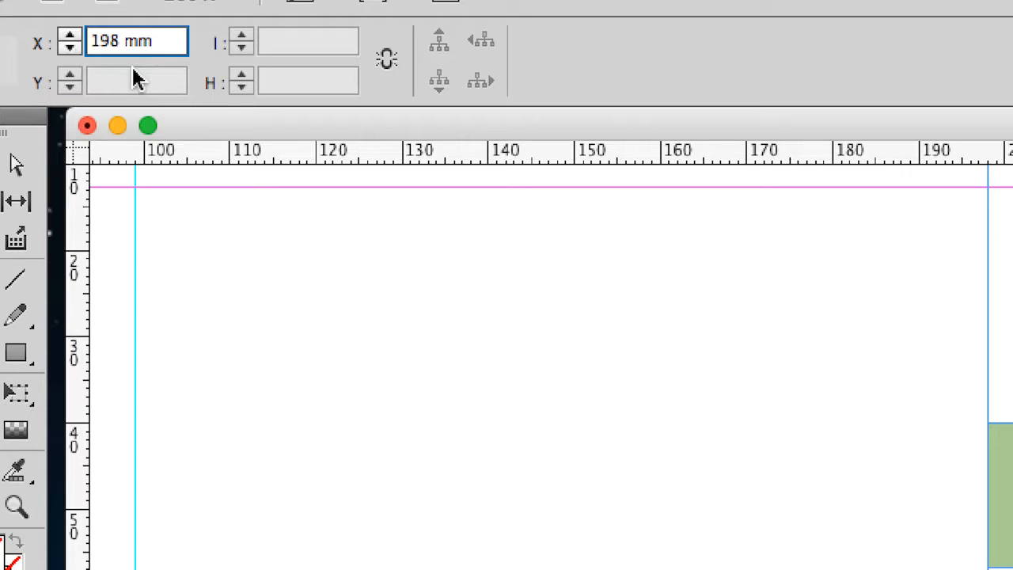
{"action": "type", "text": "+ 2mm"}
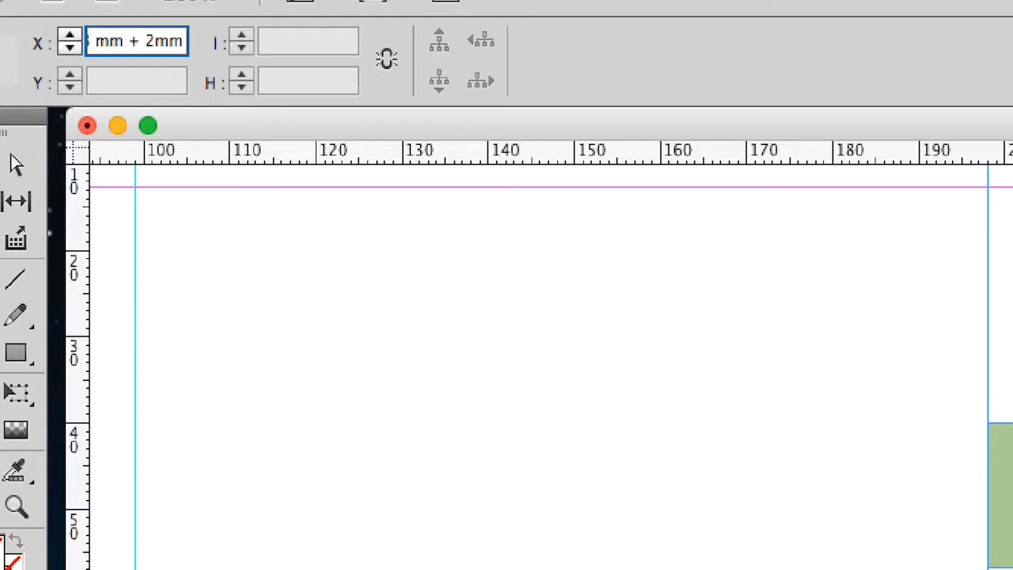
{"action": "key", "text": "Tab"}
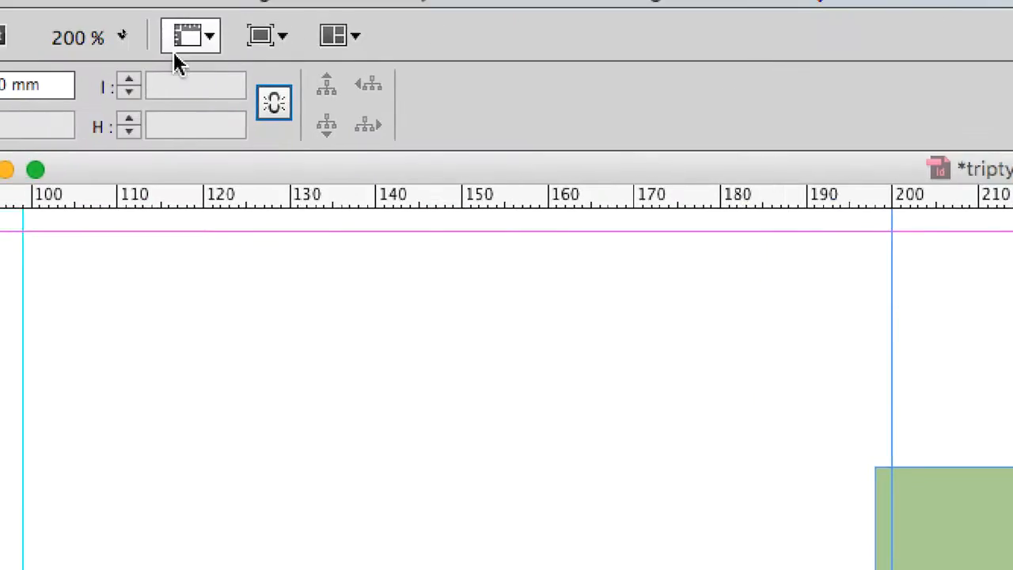
{"action": "left_click", "coordinate": [207, 62]}
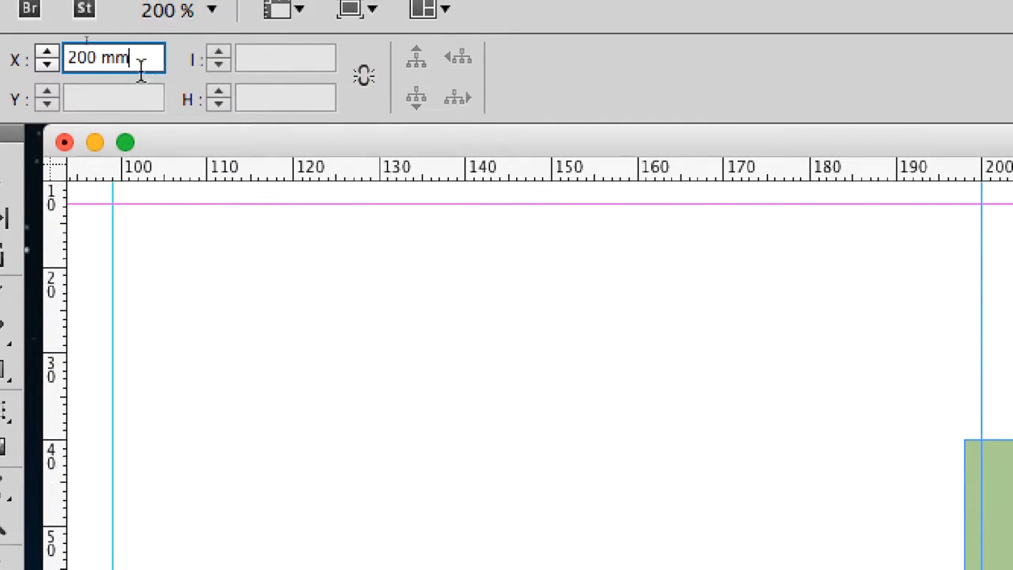
{"action": "left_click_drag", "start_coordinate": [147, 67], "coordinate": [59, 67]}
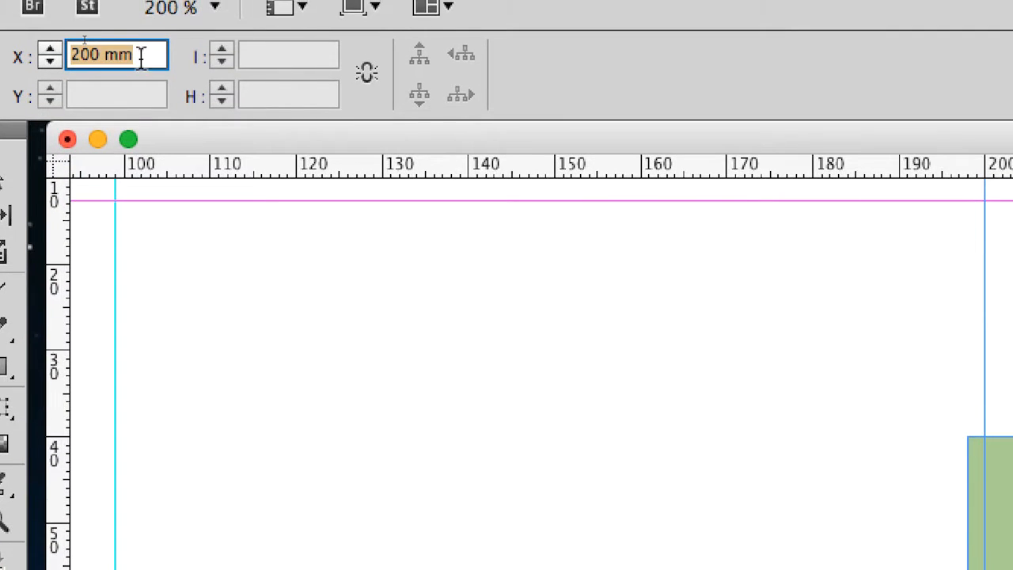
{"action": "left_click", "coordinate": [141, 59]}
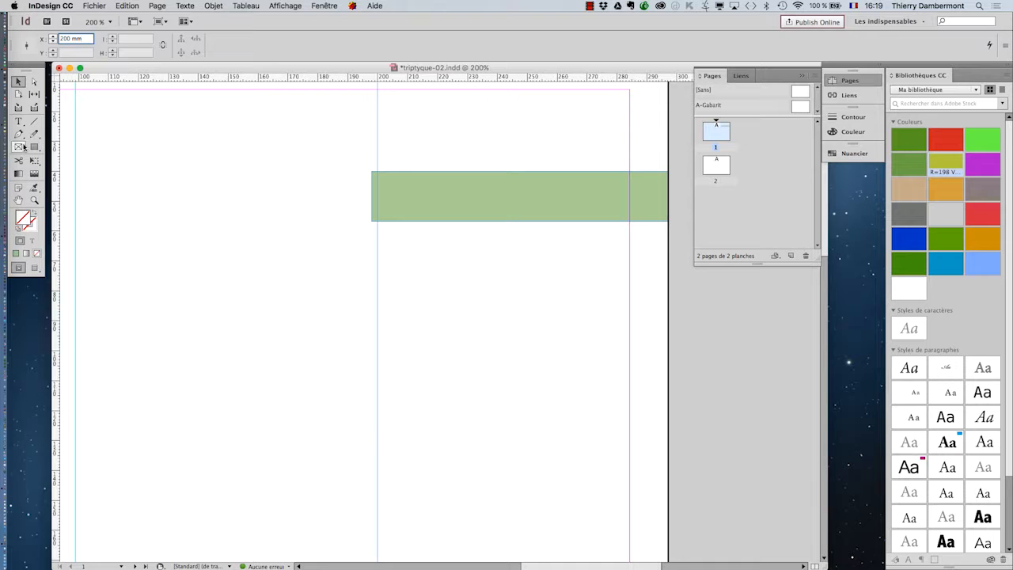
- Draw a rectangular graphic frame about 45 mm wide and 78 mm high in the middle panel and fill it with swatch C=0 M=100 J=0 N=0
{"action": "left_click", "coordinate": [19, 146]}
{"action": "left_click_drag", "start_coordinate": [135, 126], "coordinate": [270, 360]}
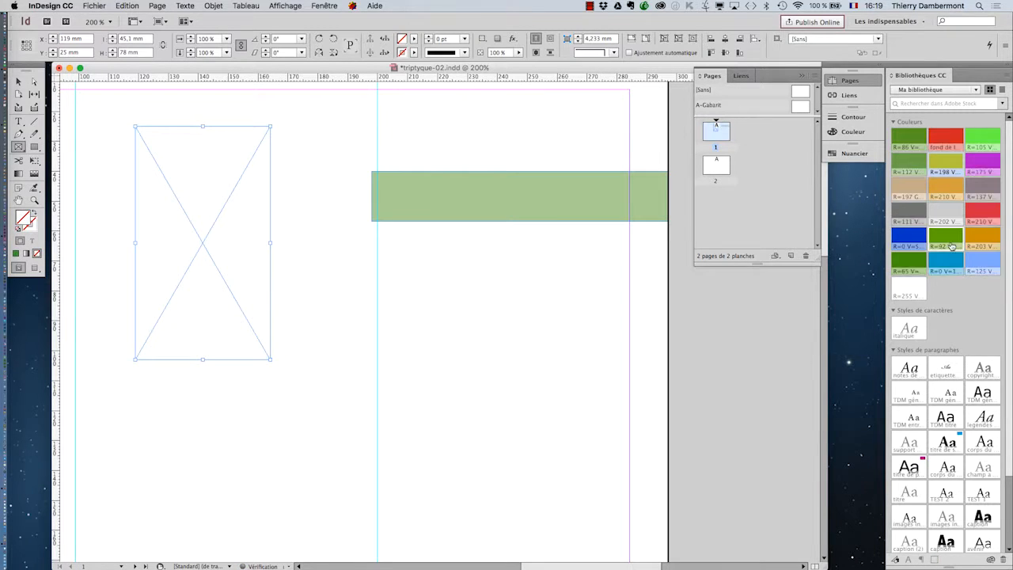
{"action": "left_click", "coordinate": [324, 6]}
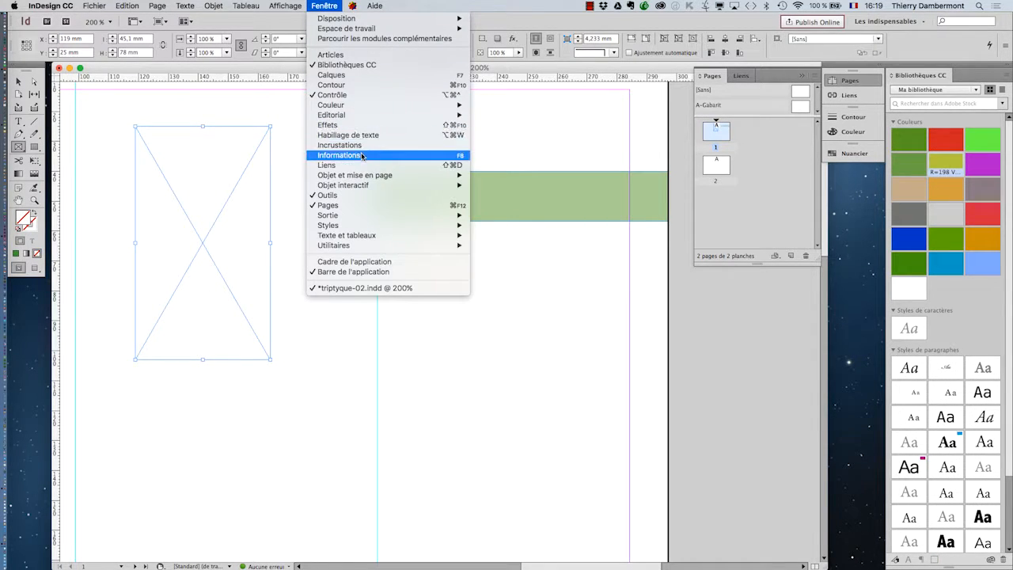
{"action": "mouse_move", "coordinate": [413, 105]}
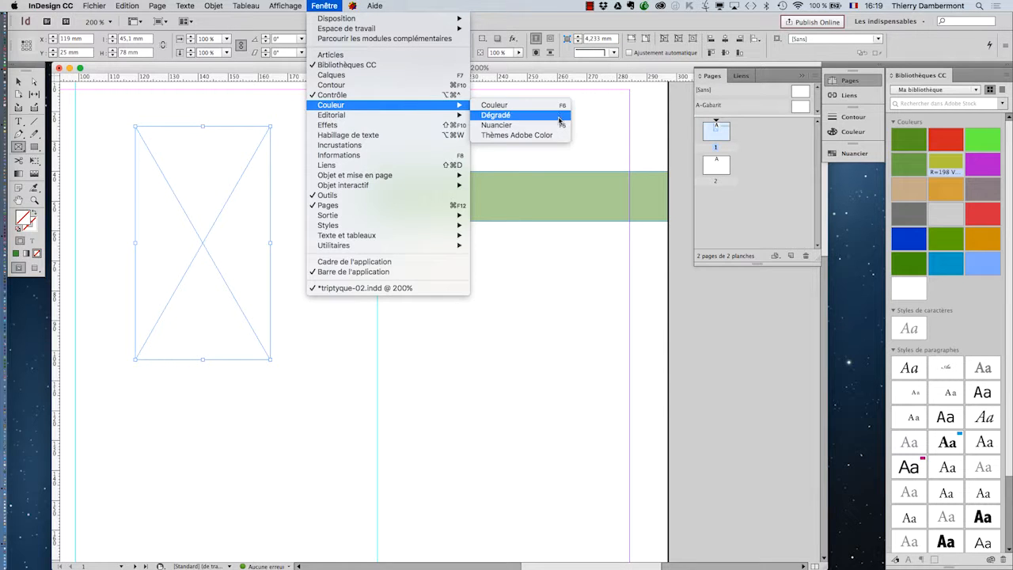
{"action": "left_click", "coordinate": [556, 125]}
{"action": "left_click_drag", "start_coordinate": [727, 149], "coordinate": [595, 342]}
{"action": "left_click", "coordinate": [601, 410]}
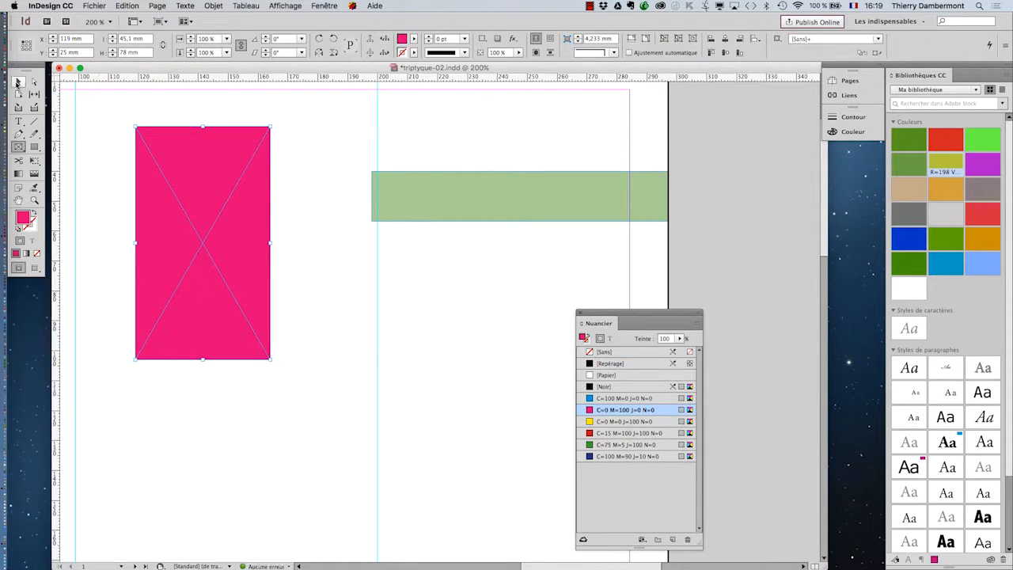
- Try dividing the magenta frame's Y position by 2 and undo the change
{"action": "left_click", "coordinate": [18, 82]}
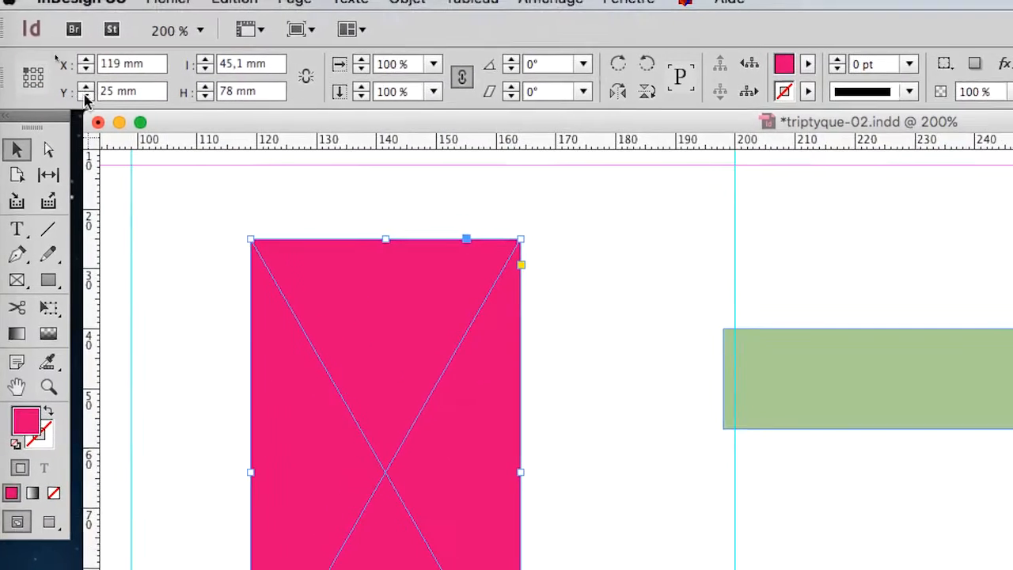
{"action": "left_click", "coordinate": [142, 95]}
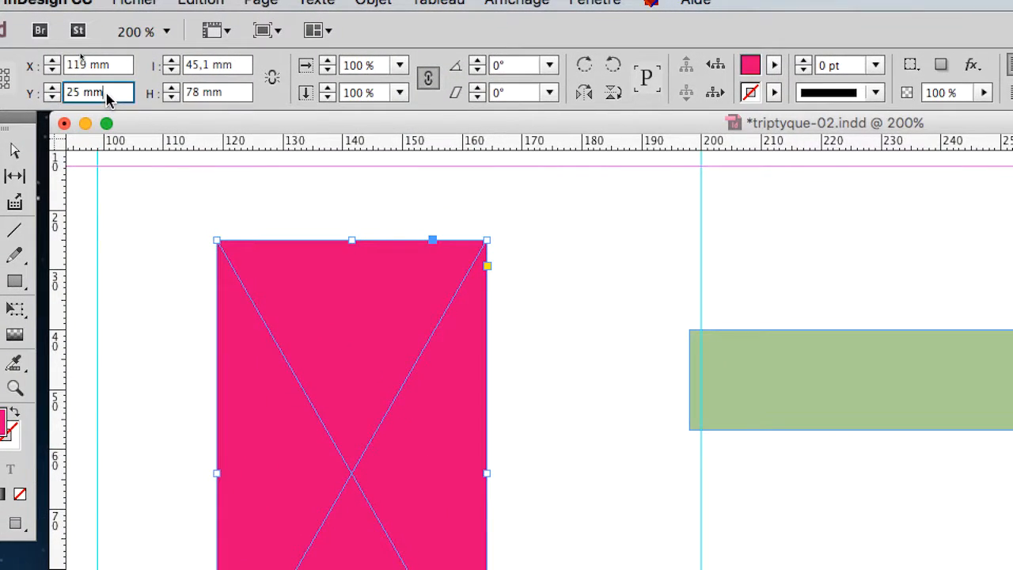
{"action": "type", "text": "/2"}
{"action": "key", "text": "Tab"}
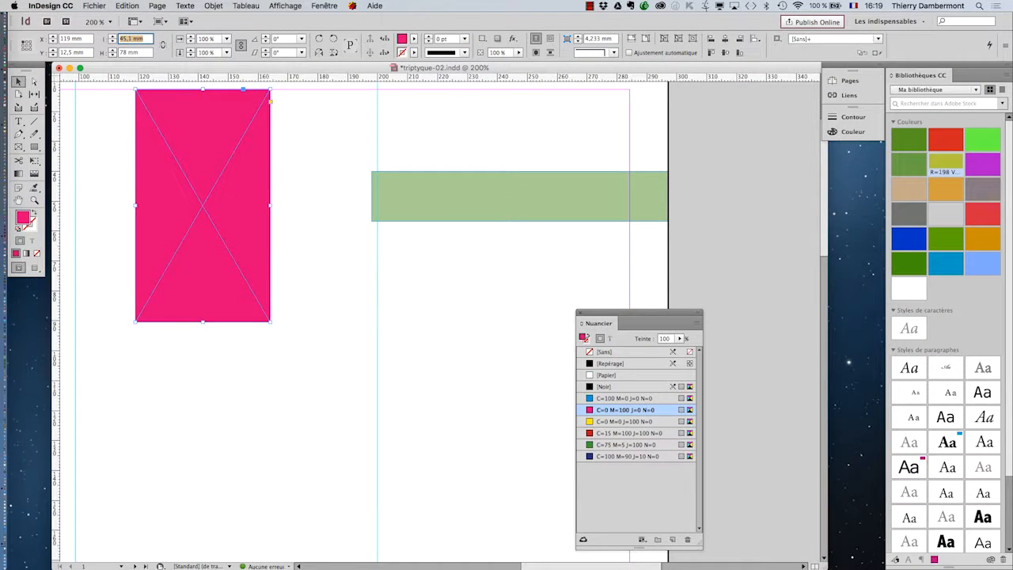
{"action": "key", "text": "super+z"}
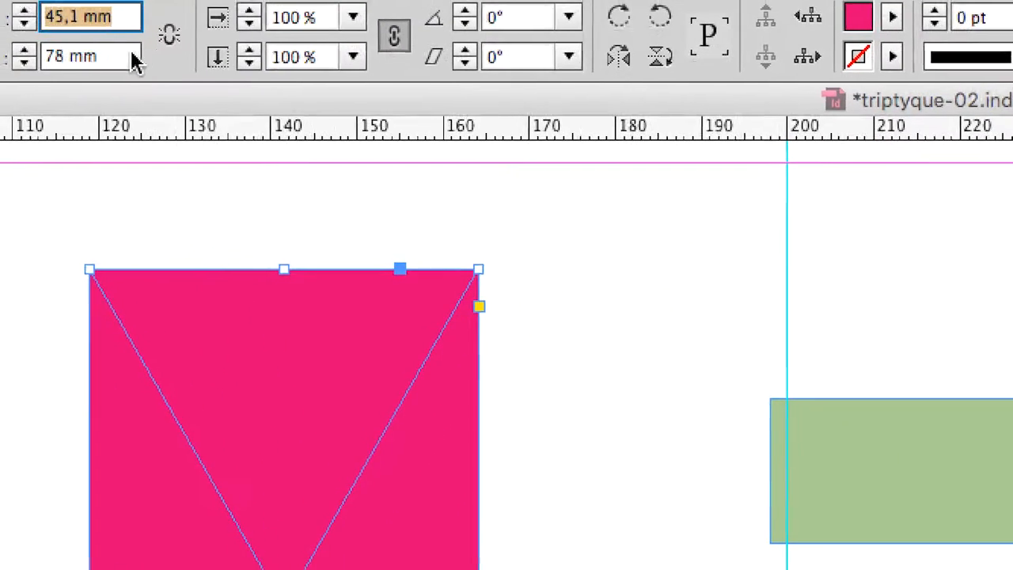
- Halve the magenta frame's height to 39 mm by dividing its value by 2
{"action": "left_click", "coordinate": [359, 44]}
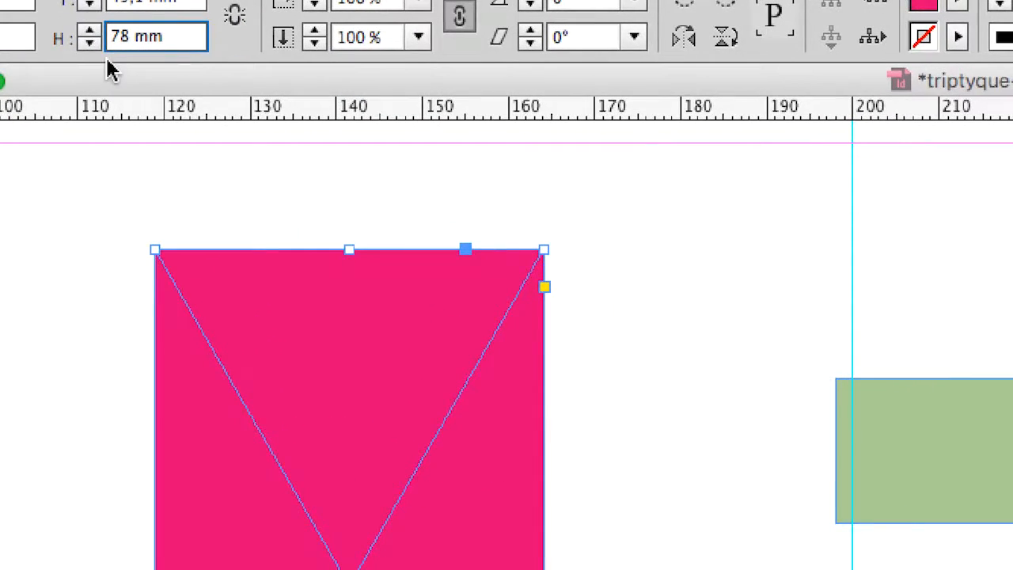
{"action": "type", "text": "/2"}
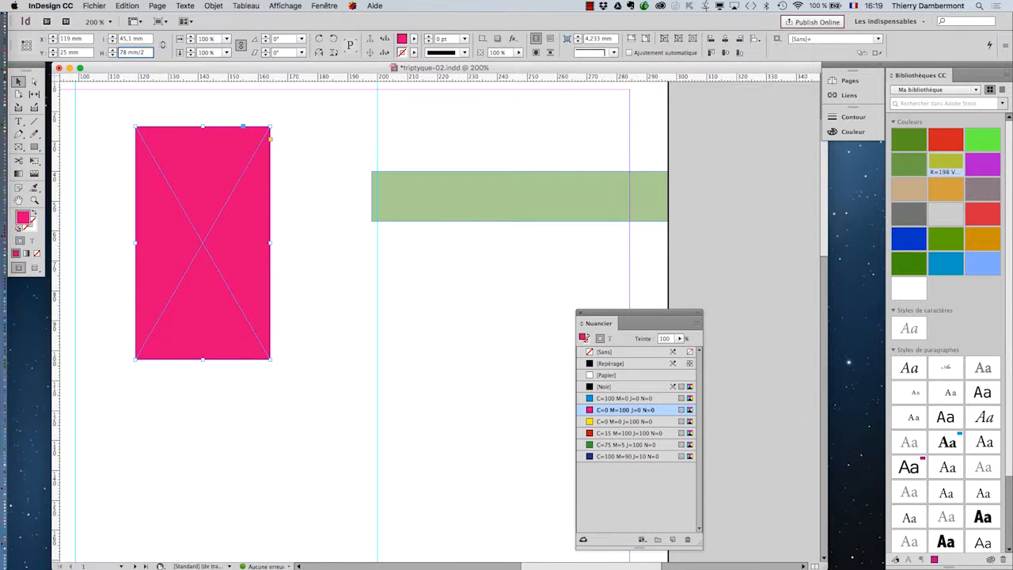
{"action": "key", "text": "Return"}
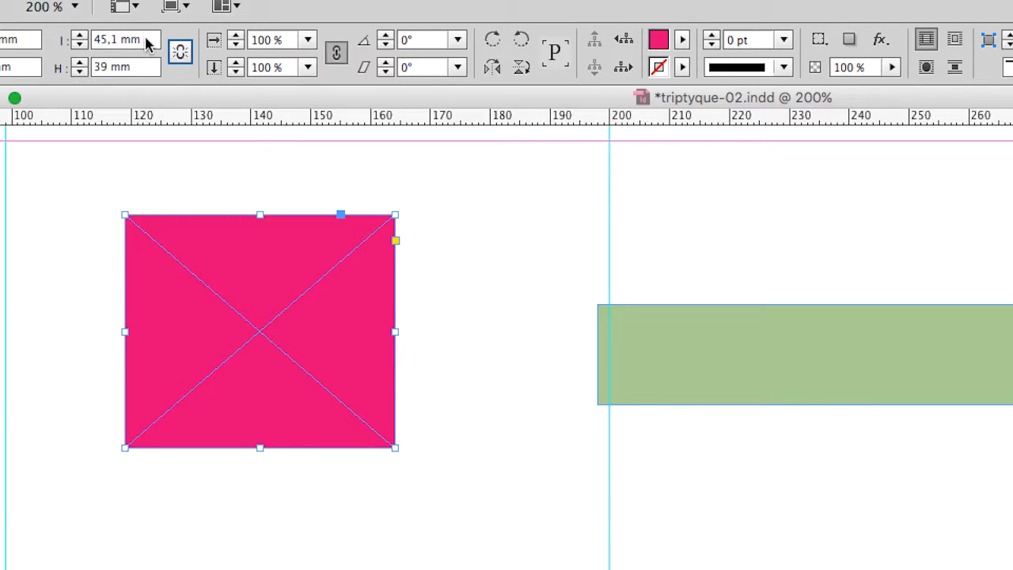
- Double the magenta frame's width to 90.2 mm by multiplying its value by 2, and delete the frame
{"action": "left_click", "coordinate": [147, 43]}
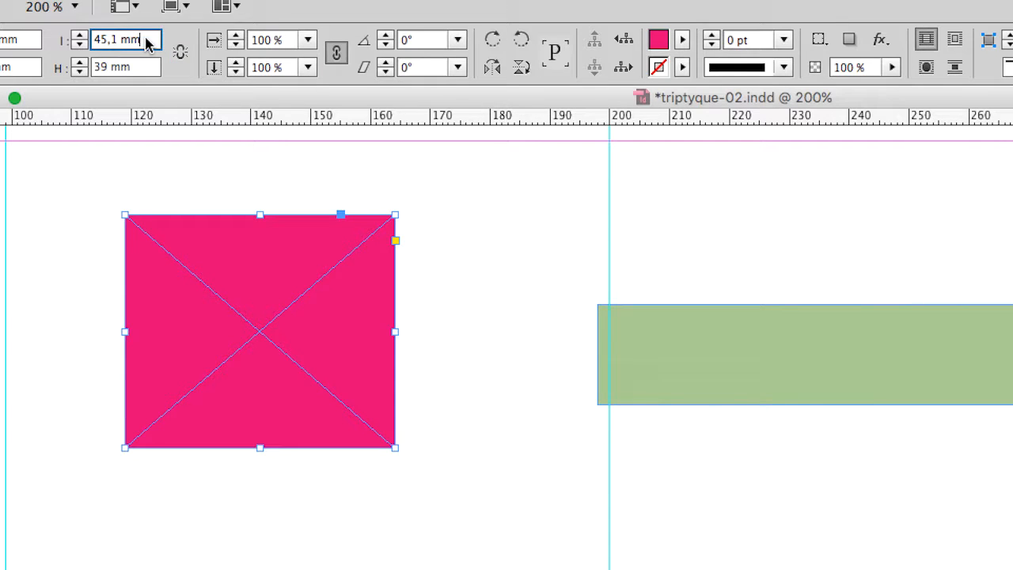
{"action": "type", "text": "*2"}
{"action": "key", "text": "Tab"}
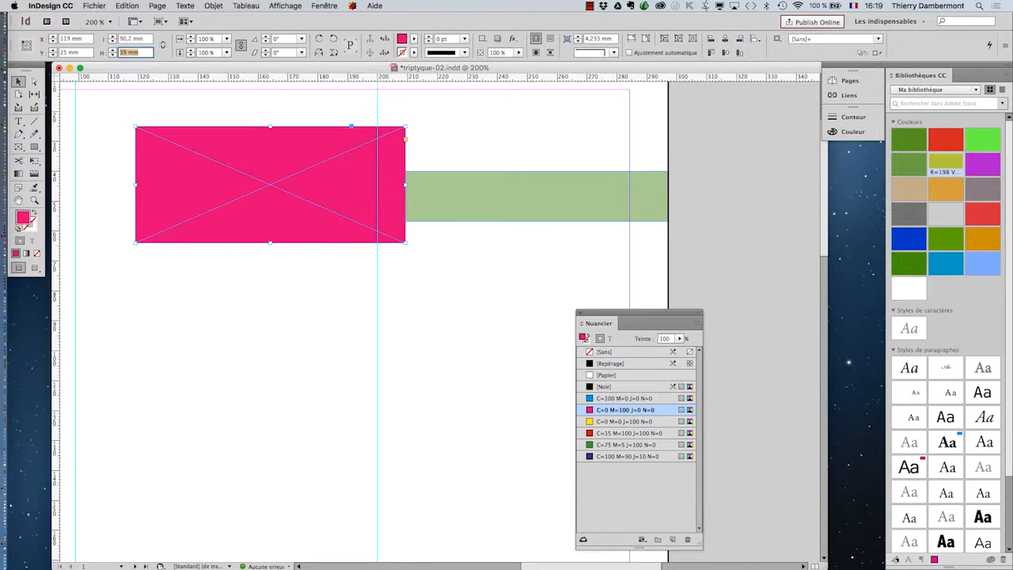
{"action": "left_click", "coordinate": [206, 120]}
{"action": "key", "text": "Delete"}
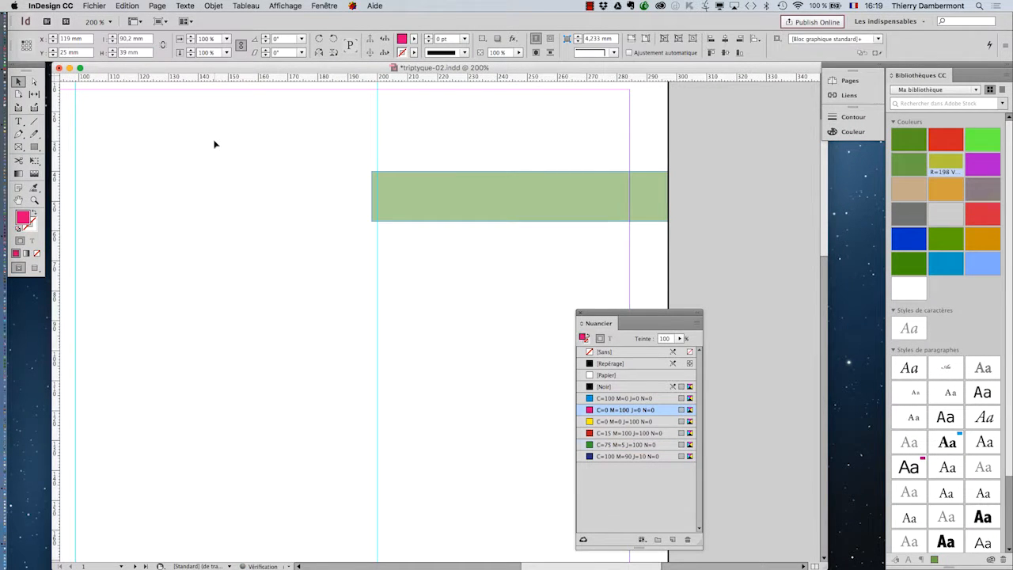
- Bring the whole first page into view and move the floating swatches panel clear of it
{"action": "scroll", "coordinate": [243, 192], "scroll_direction": "down", "scroll_amount": 2}
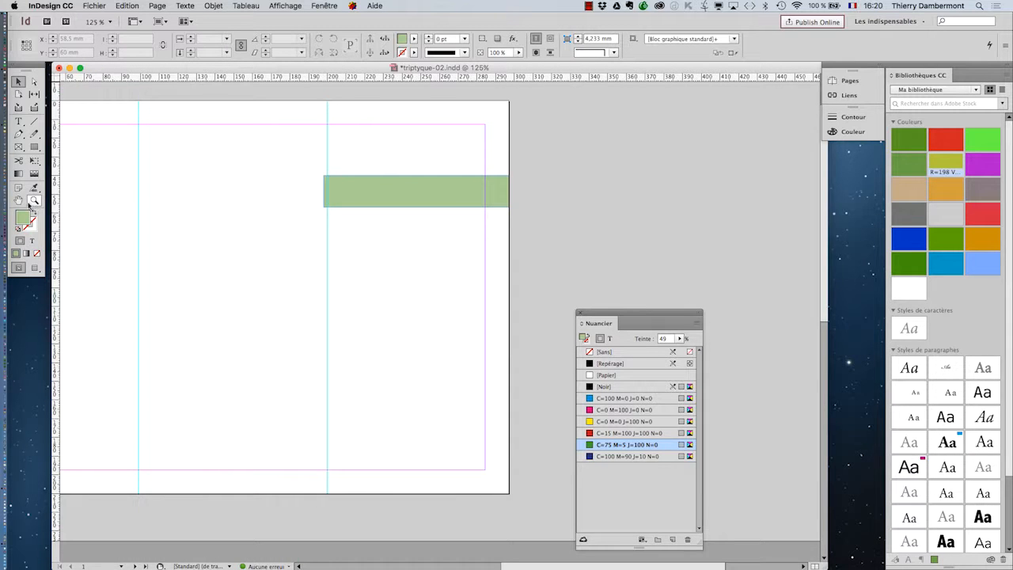
{"action": "left_click", "coordinate": [18, 200]}
{"action": "left_click_drag", "start_coordinate": [213, 216], "coordinate": [392, 204]}
{"action": "left_click_drag", "start_coordinate": [604, 317], "coordinate": [763, 277]}
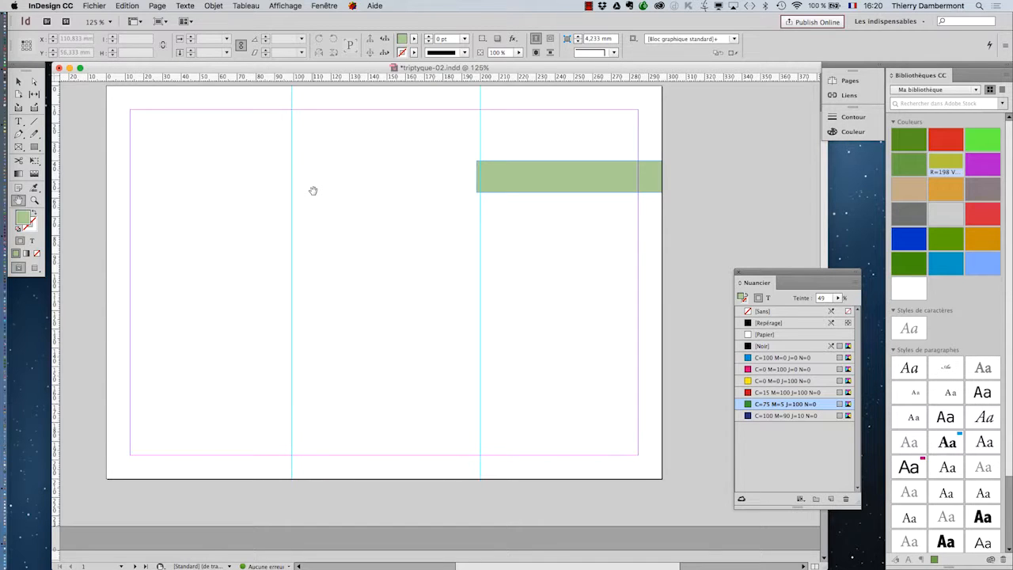
{"action": "key", "text": "super+equal"}
{"action": "key", "text": "super+equal"}
{"action": "key", "text": "super+equal"}
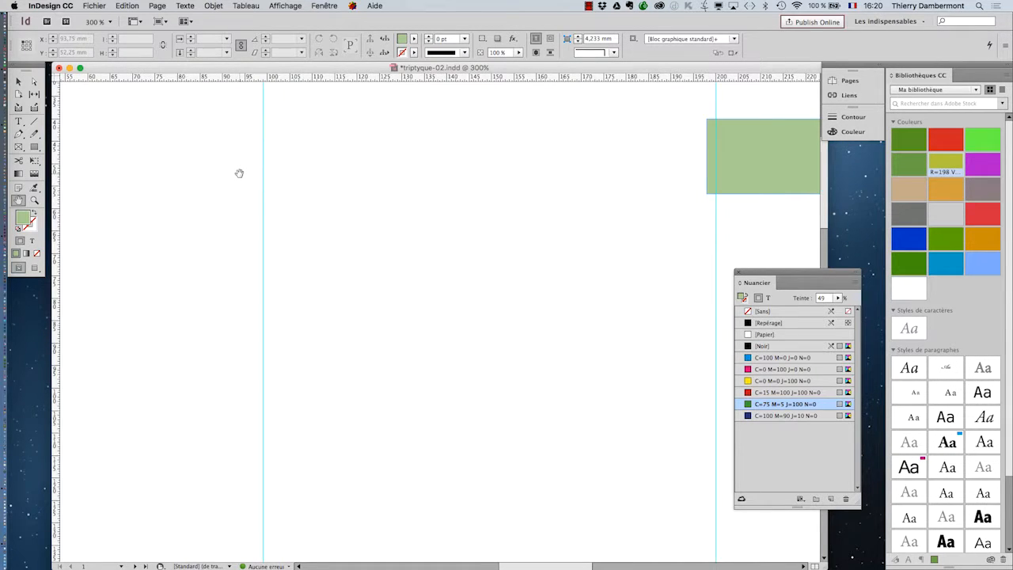
{"action": "key", "text": "super+minus"}
{"action": "key", "text": "super+minus"}
{"action": "key", "text": "super+minus"}
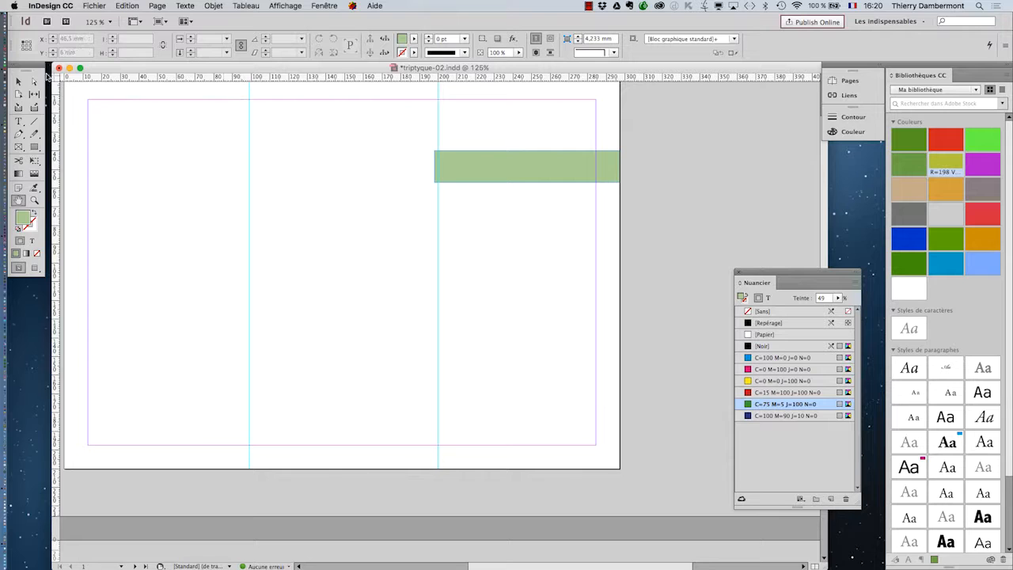
- Set the X position of the vertical guide between the first and middle panels to 100 mm
{"action": "left_click", "coordinate": [18, 81]}
{"action": "key", "text": "super+equal"}
{"action": "key", "text": "super+equal"}
{"action": "key", "text": "super+equal"}
{"action": "key", "text": "super+equal"}
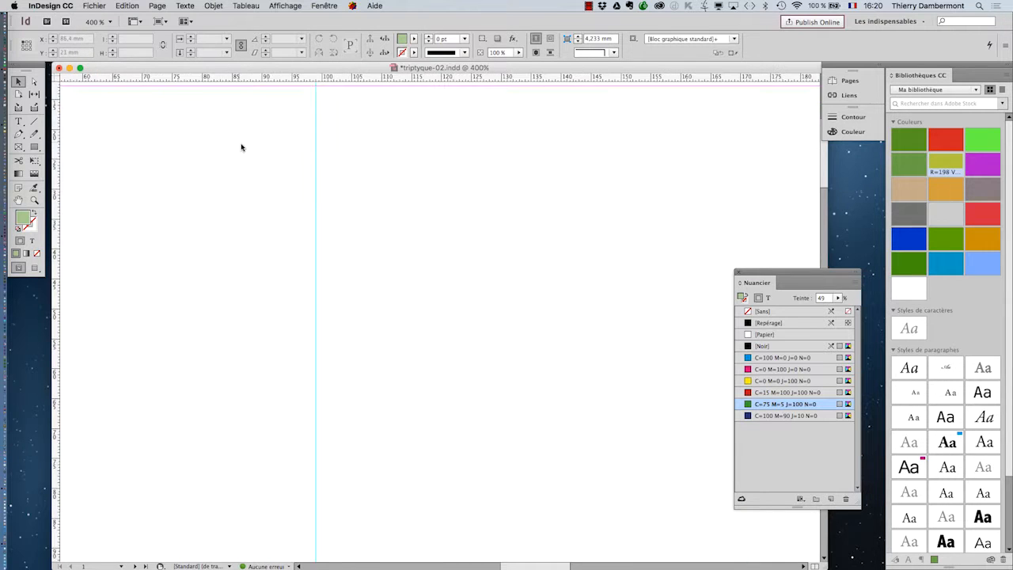
{"action": "key", "text": "super+equal"}
{"action": "key", "text": "super+equal"}
{"action": "left_click", "coordinate": [354, 212]}
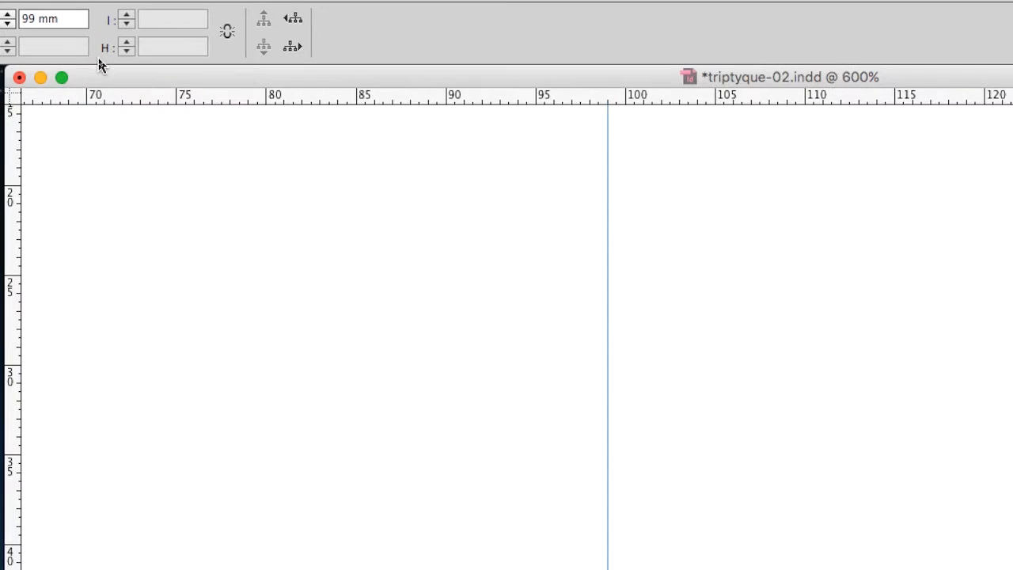
{"action": "left_click_drag", "start_coordinate": [61, 23], "coordinate": [28, 22]}
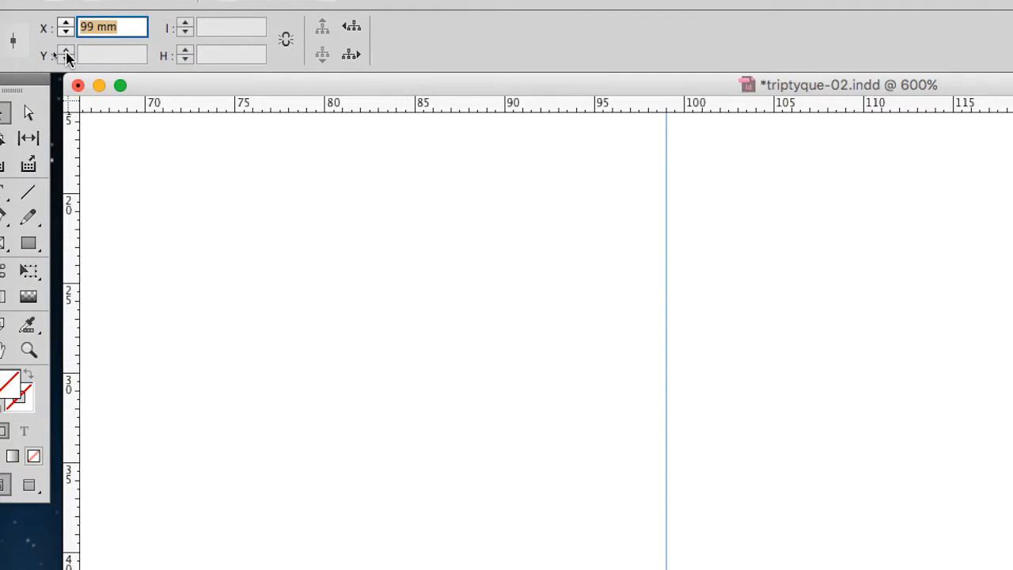
{"action": "type", "text": "100"}
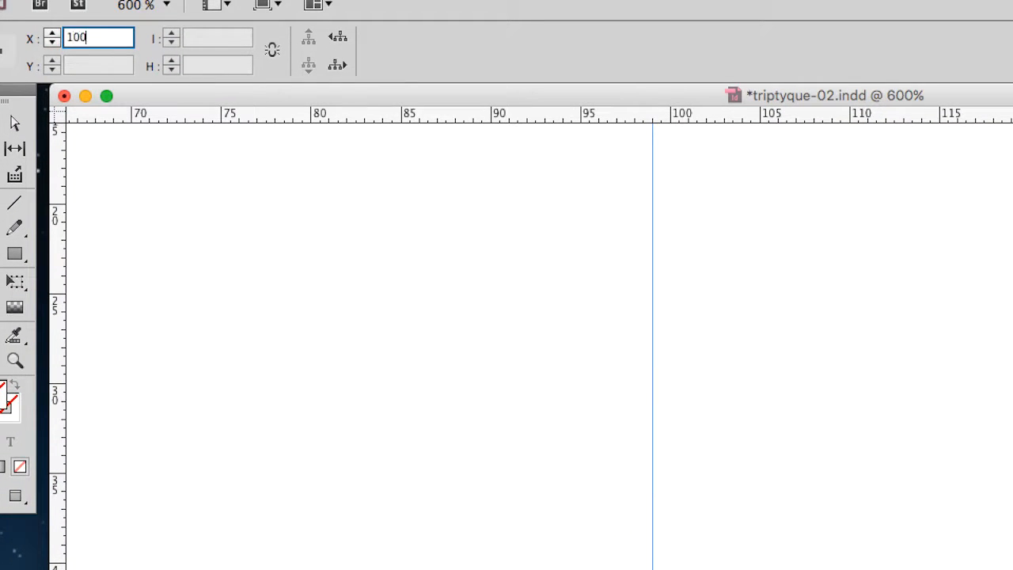
{"action": "key", "text": "Tab"}
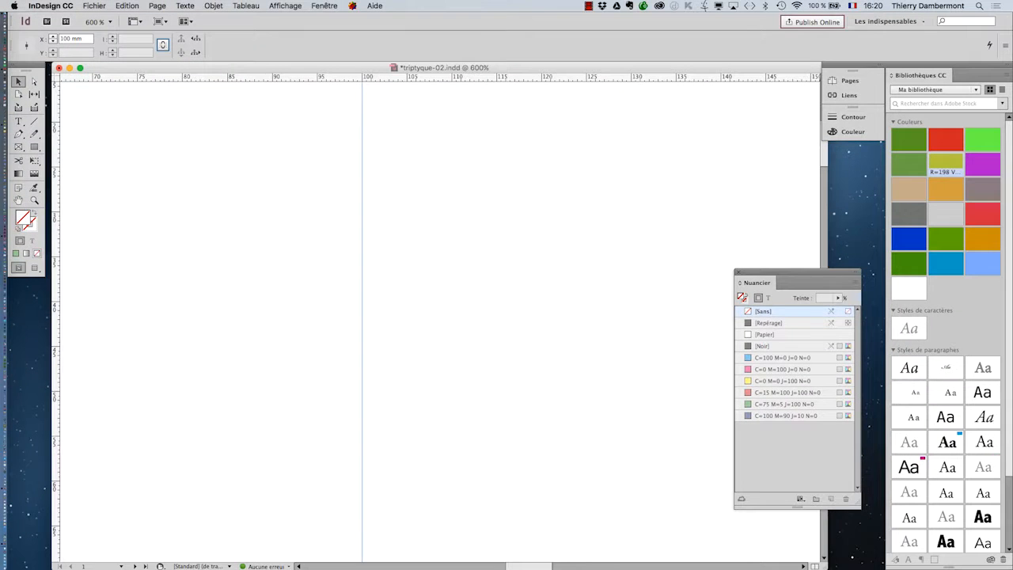
- Move the green rectangle into the middle panel with its left edge against the 100 mm guide
{"action": "key", "text": "super+2"}
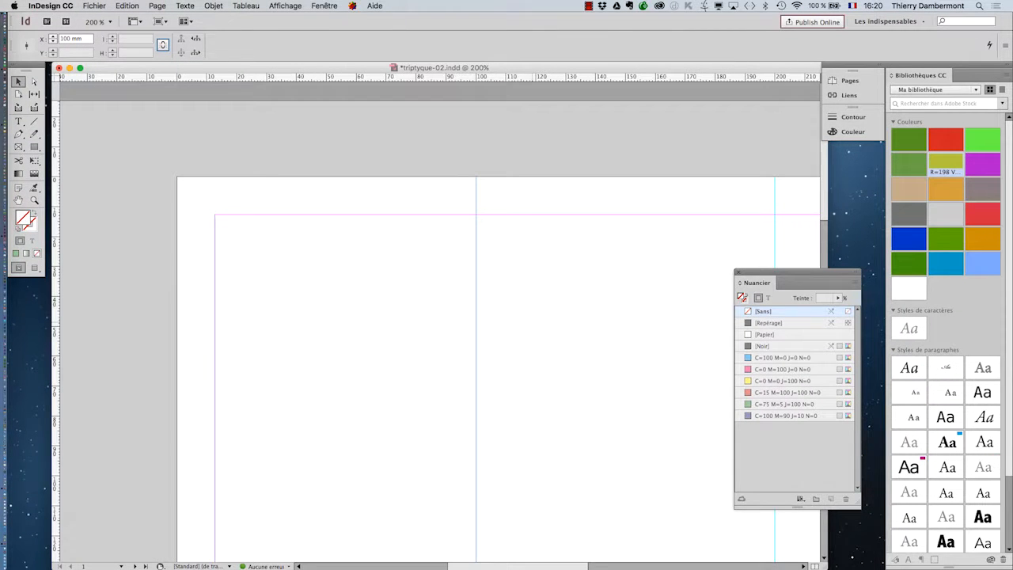
{"action": "key", "text": "super+minus"}
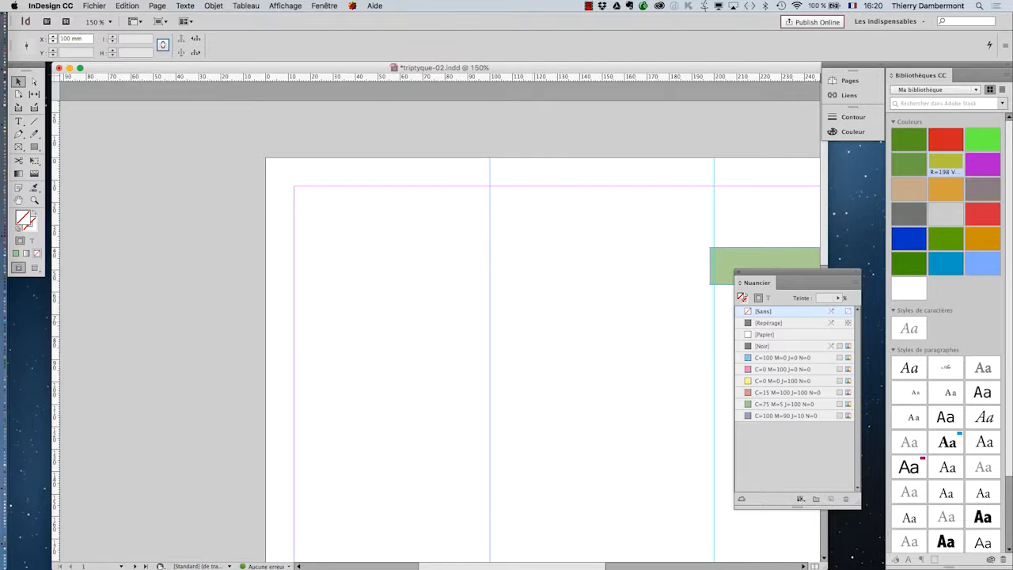
{"action": "left_click", "coordinate": [18, 200]}
{"action": "left_click_drag", "start_coordinate": [475, 316], "coordinate": [309, 253]}
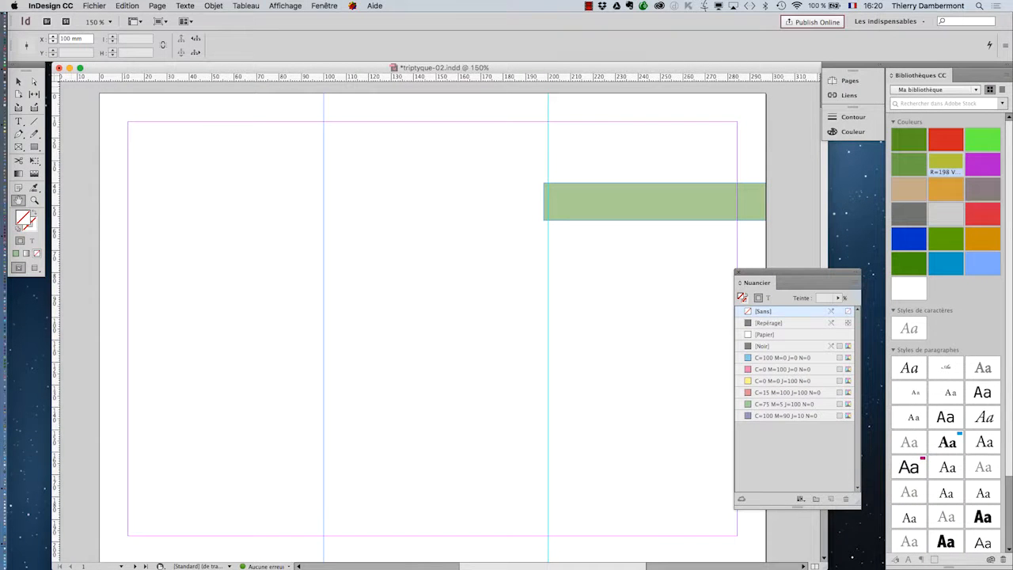
{"action": "key", "text": "v"}
{"action": "left_click_drag", "start_coordinate": [633, 202], "coordinate": [410, 209]}
- Widen the green rectangle to 100 mm by extending its right edge to the guide bordering the third panel
{"action": "key", "text": "super+equal"}
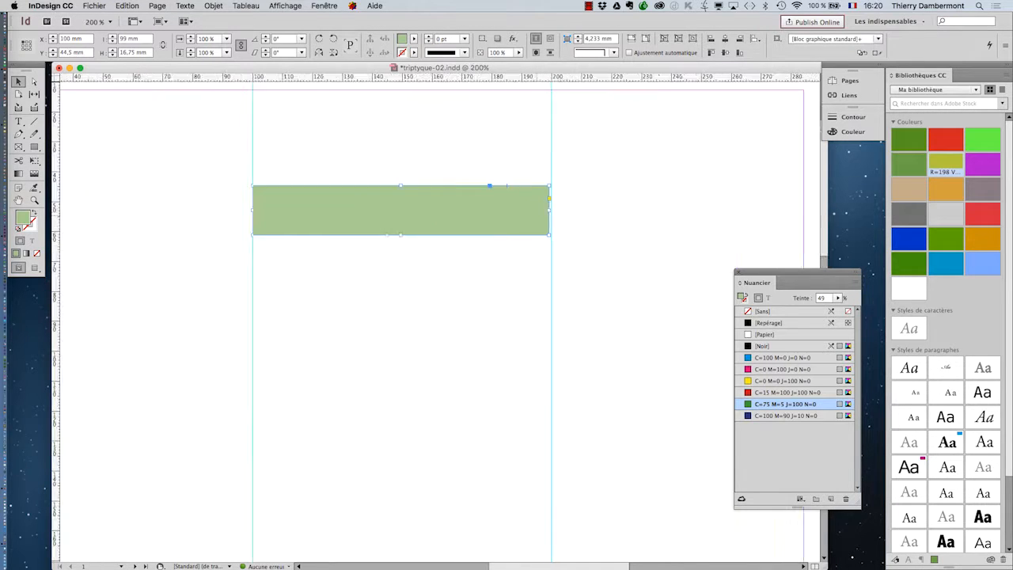
{"action": "scroll", "coordinate": [537, 215], "scroll_direction": "up", "scroll_amount": 1}
{"action": "left_click_drag", "start_coordinate": [561, 204], "coordinate": [565, 205]}
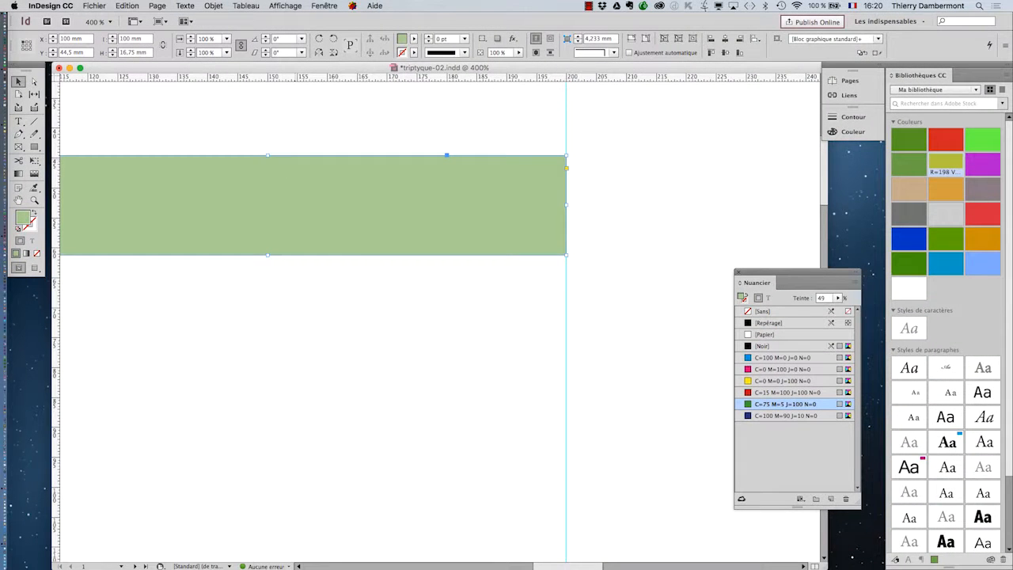
- Move the green rectangle into the first panel, from the page edge at X 0 mm to the first guide
{"action": "key", "text": "super+2"}
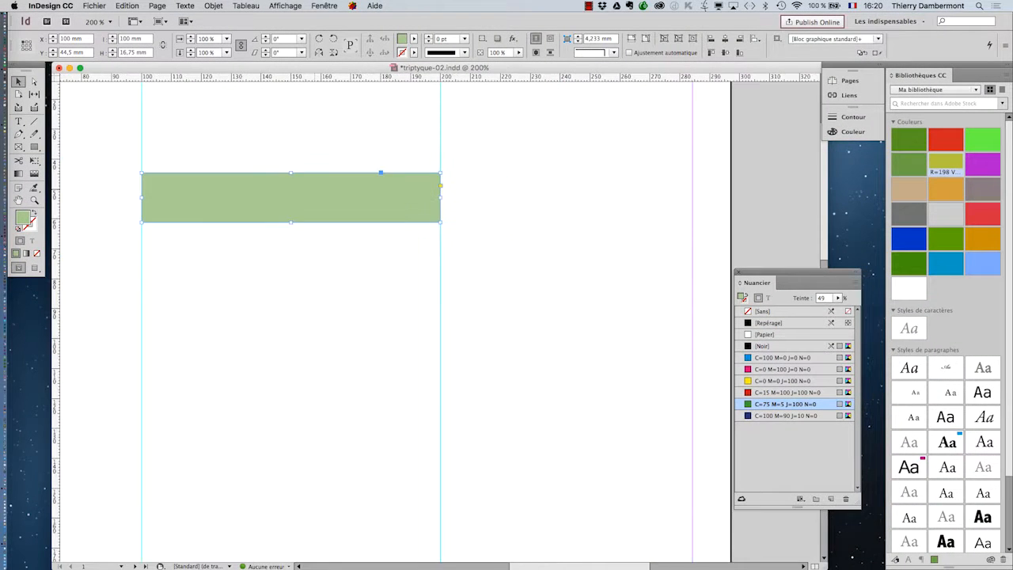
{"action": "scroll", "coordinate": [582, 217], "scroll_direction": "left", "scroll_amount": 8}
{"action": "left_click_drag", "start_coordinate": [582, 217], "coordinate": [282, 217]}
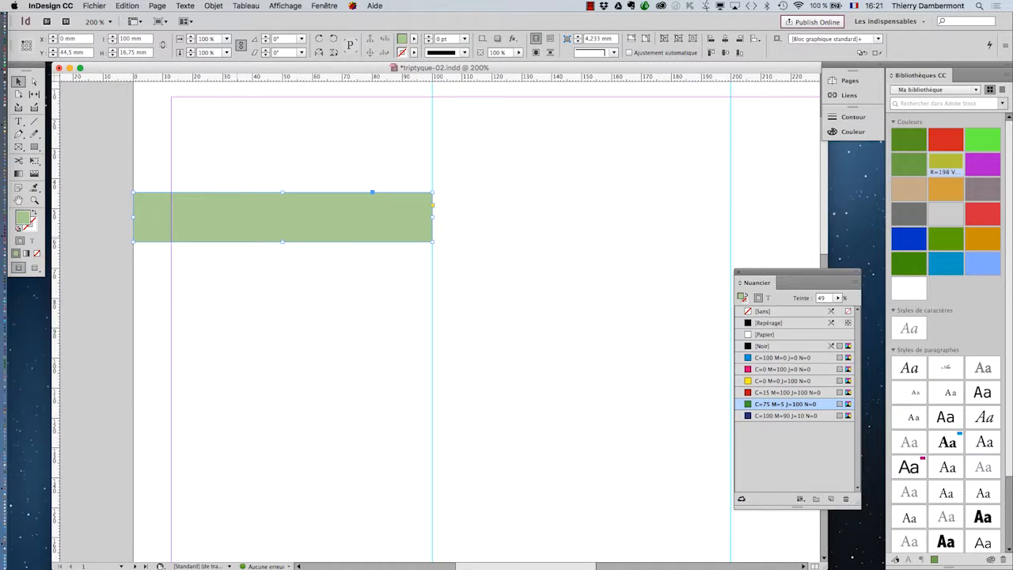
- Move the green rectangle down onto the top of page 2, at about X 60.5 mm and Y 4.3 mm
{"action": "key", "text": "super+minus"}
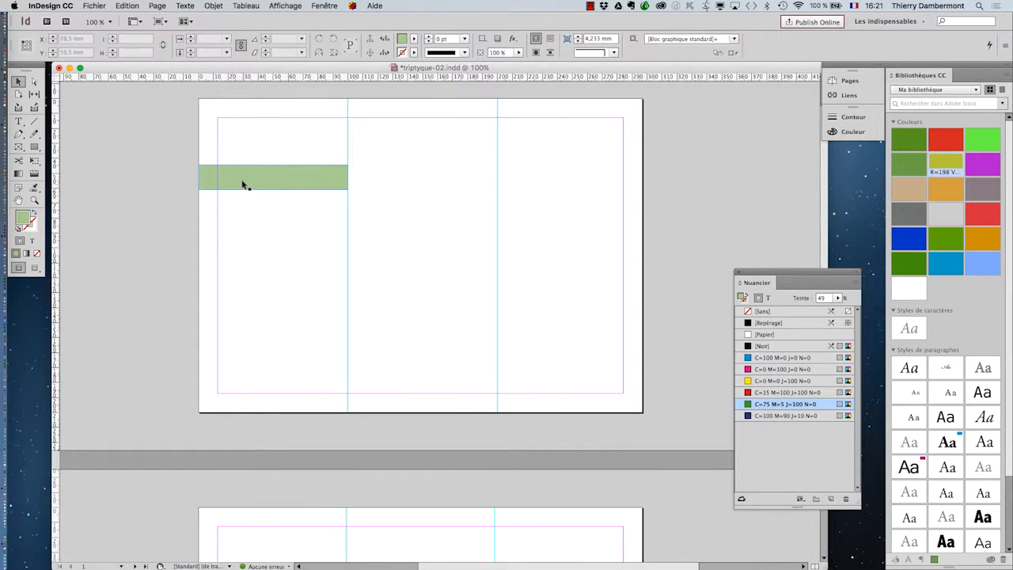
{"action": "left_click_drag", "start_coordinate": [279, 179], "coordinate": [369, 527]}
{"action": "scroll", "coordinate": [400, 487], "scroll_direction": "down", "scroll_amount": 1}
{"action": "scroll", "coordinate": [401, 486], "scroll_direction": "down", "scroll_amount": 5}
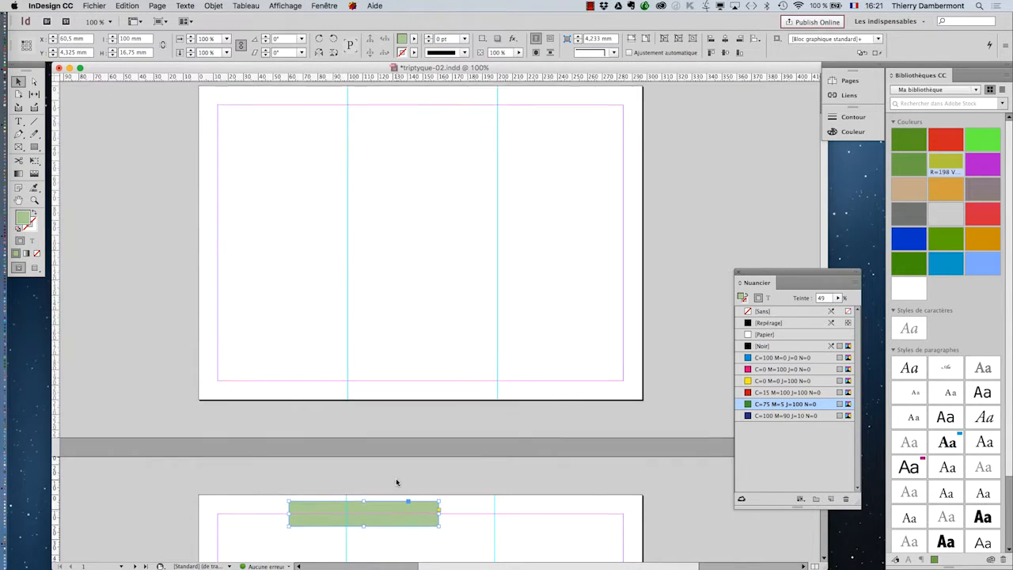
{"action": "scroll", "coordinate": [395, 481], "scroll_direction": "down", "scroll_amount": 3}
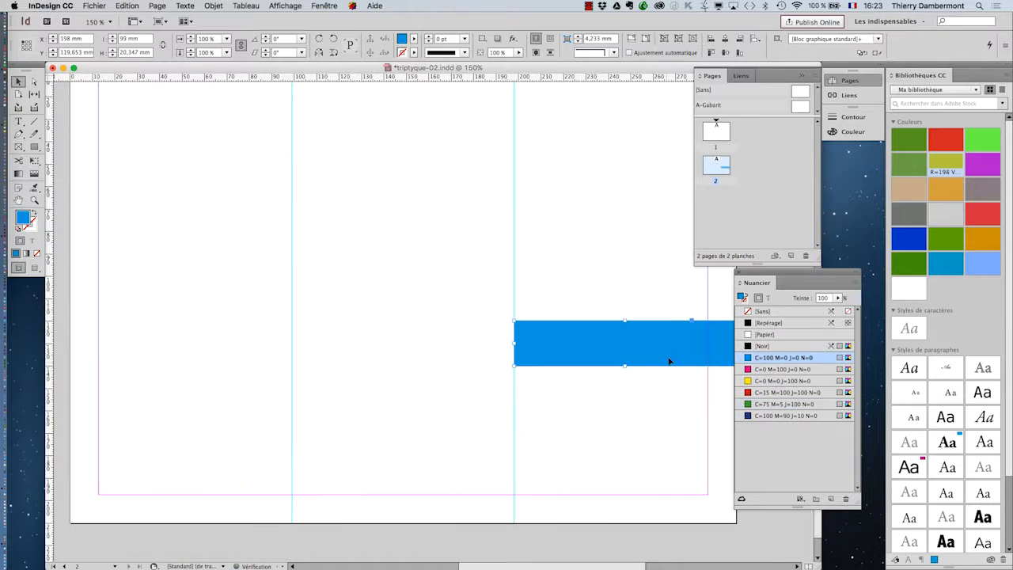
- Move page 2's blue rectangle to the first panel's outer edge at X 0 mm, and set the first vertical guide's X to 97 mm
{"action": "left_click_drag", "start_coordinate": [671, 360], "coordinate": [229, 291]}
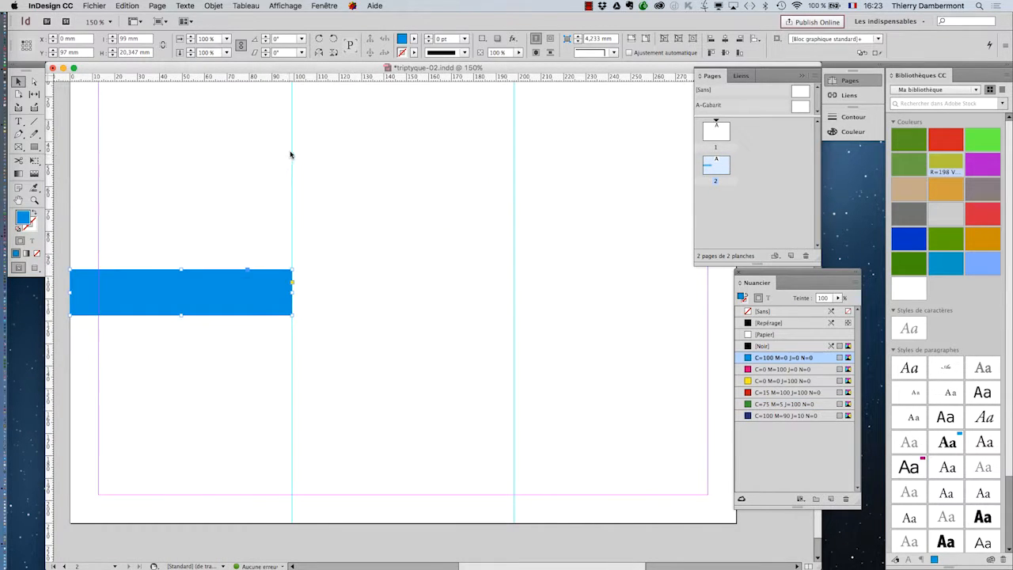
{"action": "scroll", "coordinate": [291, 153], "scroll_direction": "up", "scroll_amount": 2}
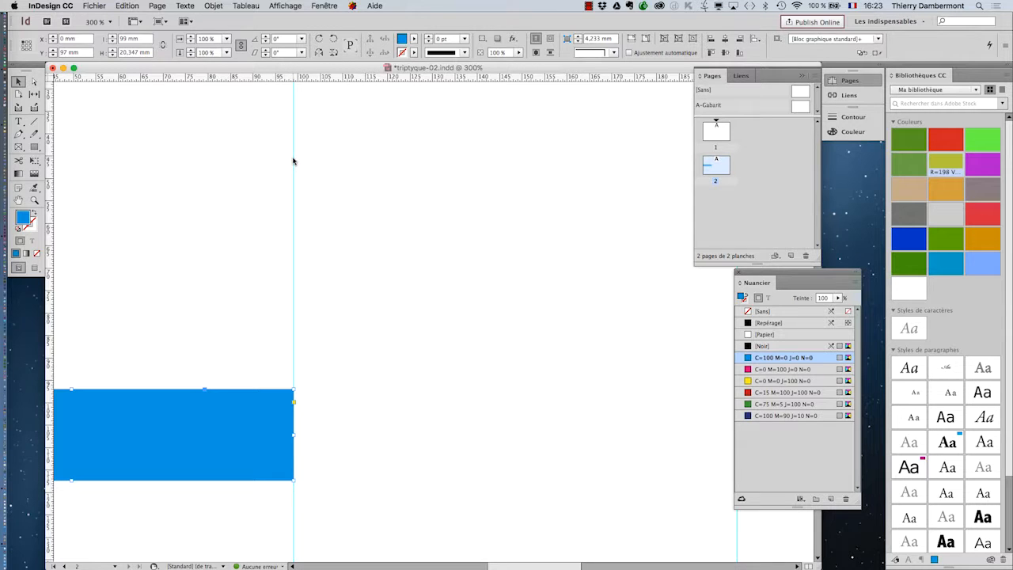
{"action": "left_click", "coordinate": [294, 159]}
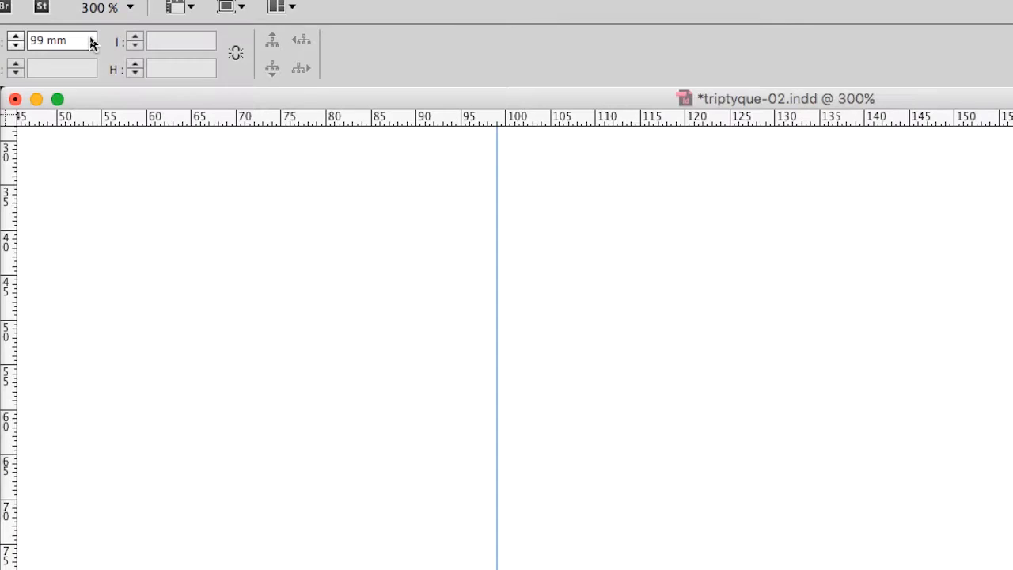
{"action": "left_click", "coordinate": [90, 39]}
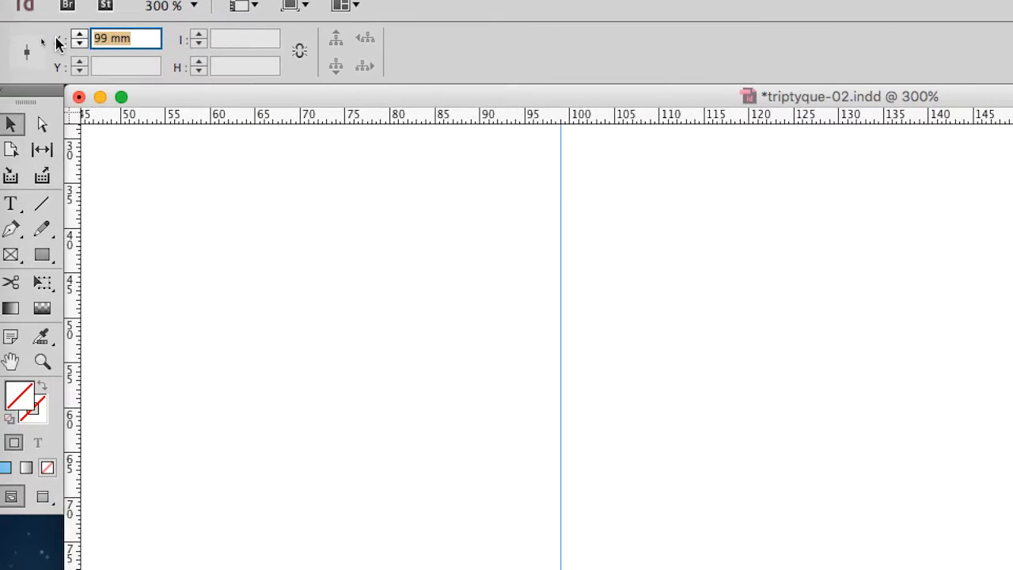
{"action": "type", "text": "97"}
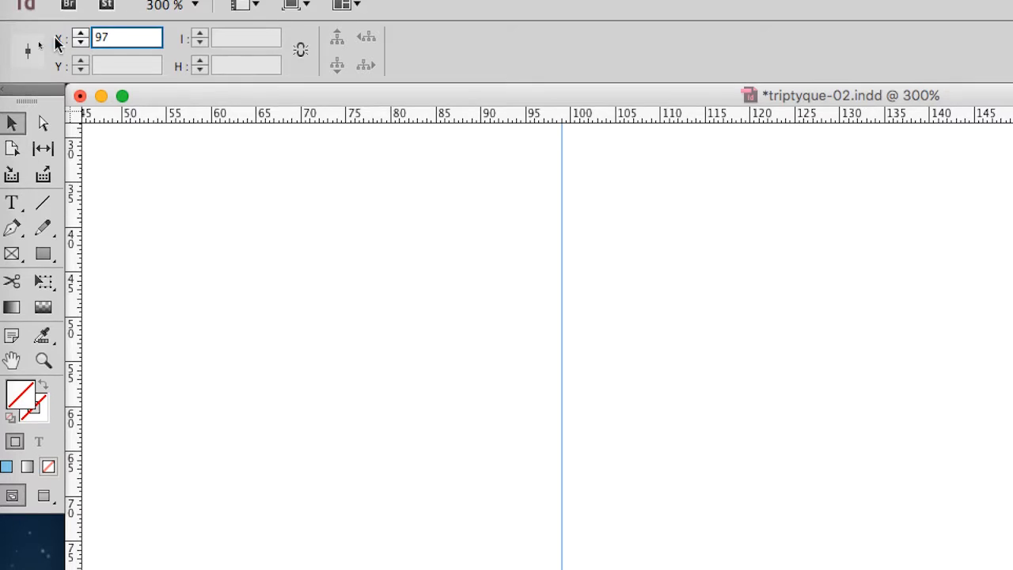
{"action": "key", "text": "Return"}
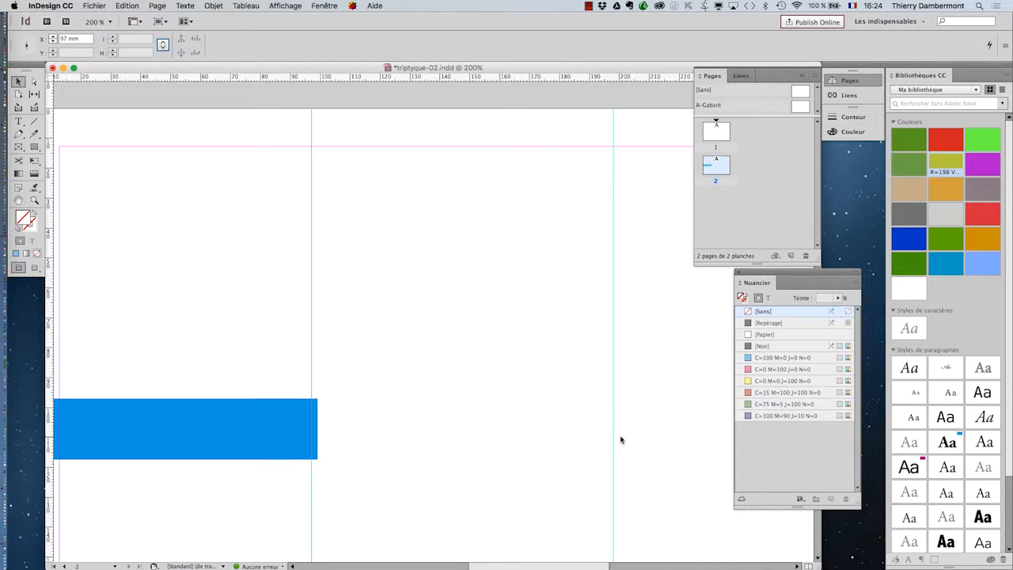
- Set the X position of page 2's second vertical guide to 197 mm
{"action": "scroll", "coordinate": [620, 440], "scroll_direction": "up", "scroll_amount": 2}
{"action": "left_click", "coordinate": [606, 437]}
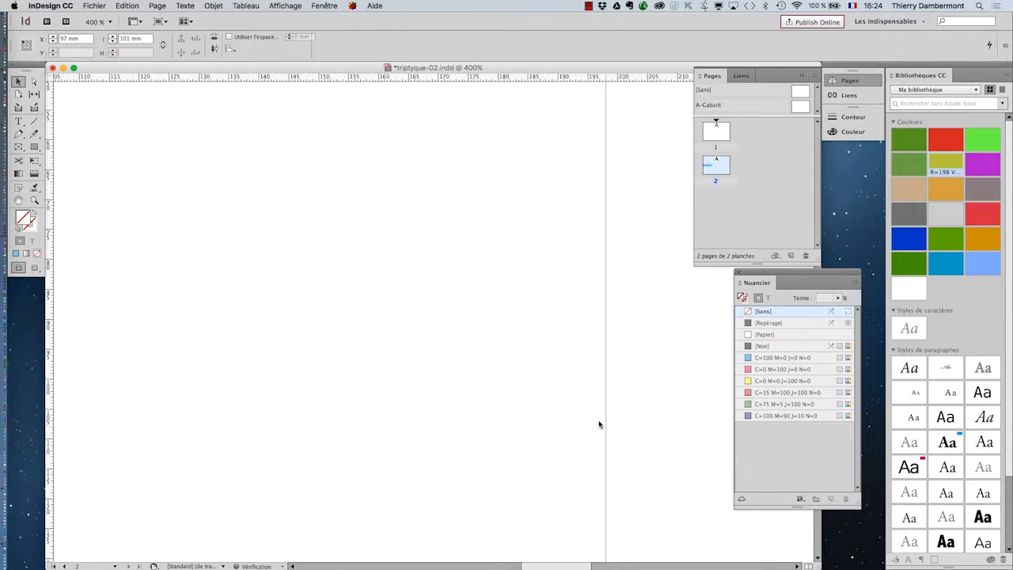
{"action": "key", "text": "super+minus"}
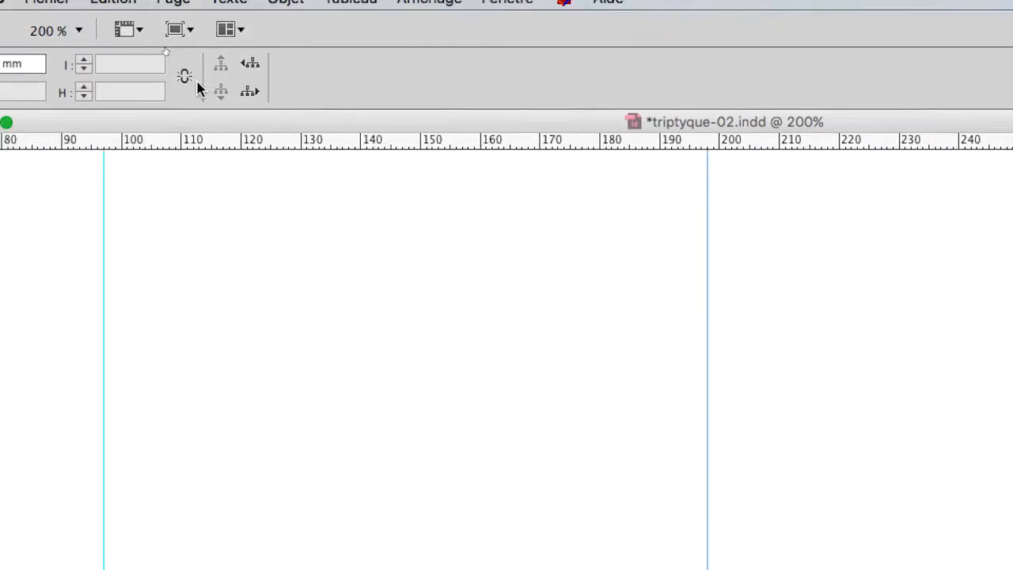
{"action": "triple_click", "coordinate": [7, 64]}
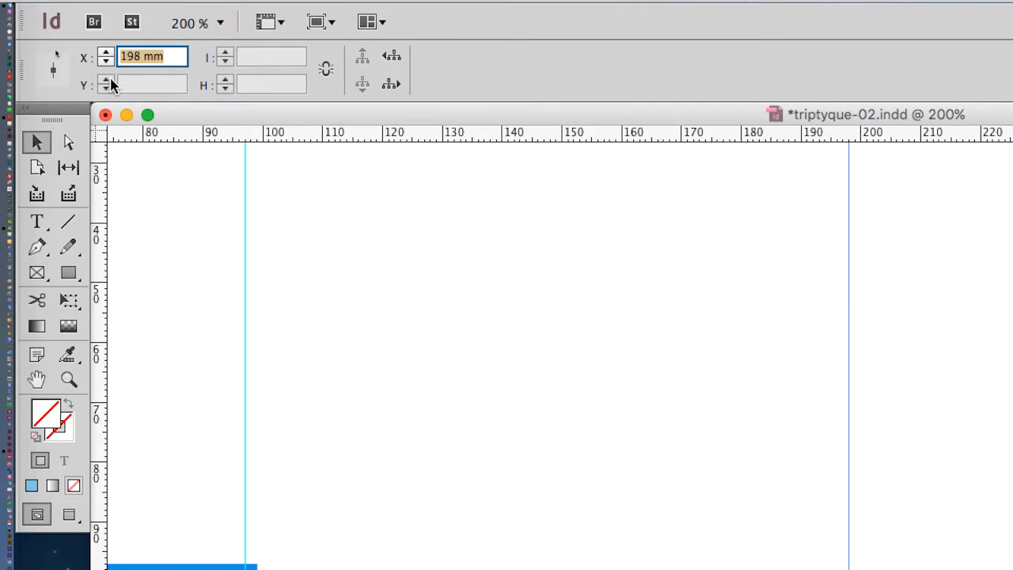
{"action": "type", "text": "197"}
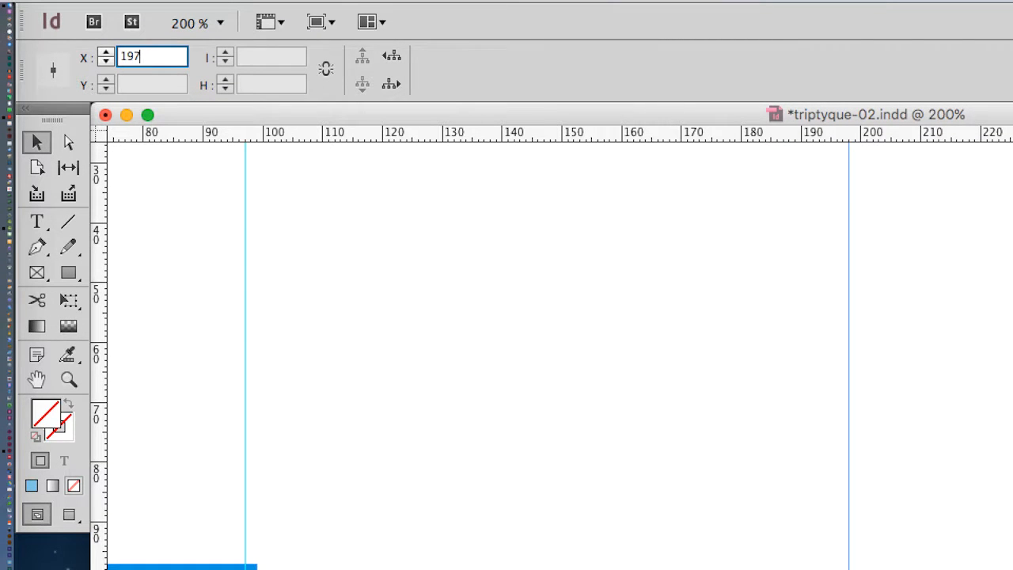
{"action": "key", "text": "Return"}
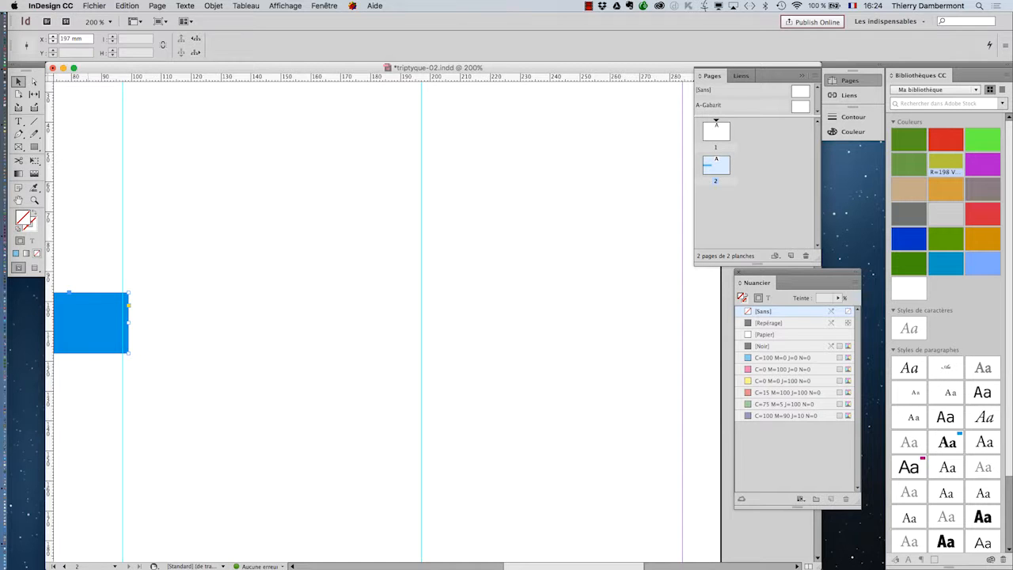
- Move page 2's blue rectangle into the second panel at X 97 mm, and on into the third panel at X 197 mm
{"action": "key", "text": "m"}
{"action": "left_click_drag", "start_coordinate": [47, 306], "coordinate": [421, 271]}
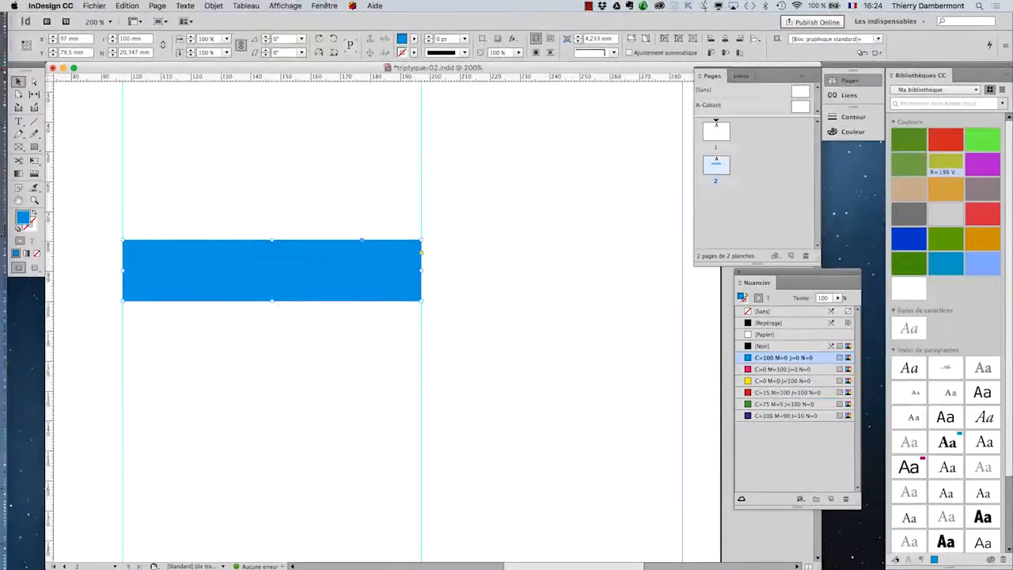
{"action": "left_click_drag", "start_coordinate": [272, 270], "coordinate": [533, 316]}
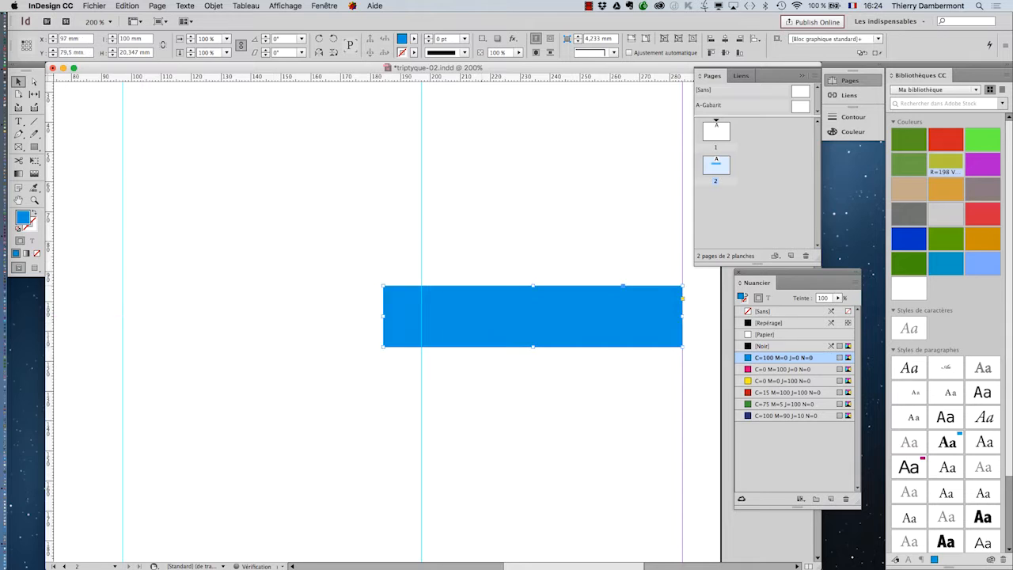
{"action": "scroll", "coordinate": [533, 316], "scroll_direction": "right", "scroll_amount": 5}
{"action": "left_click_drag", "start_coordinate": [340, 297], "coordinate": [379, 297]}
{"action": "key", "text": "super+minus"}
{"action": "key", "text": "super+minus"}
{"action": "key", "text": "super+minus"}
{"action": "key", "text": "super+minus"}
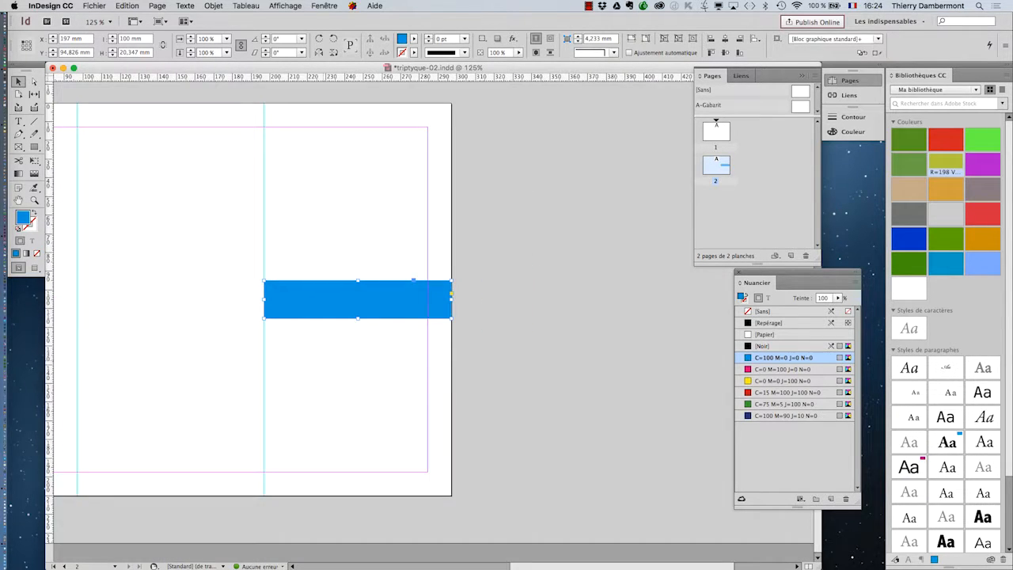
{"action": "key", "text": "super+shift+a"}
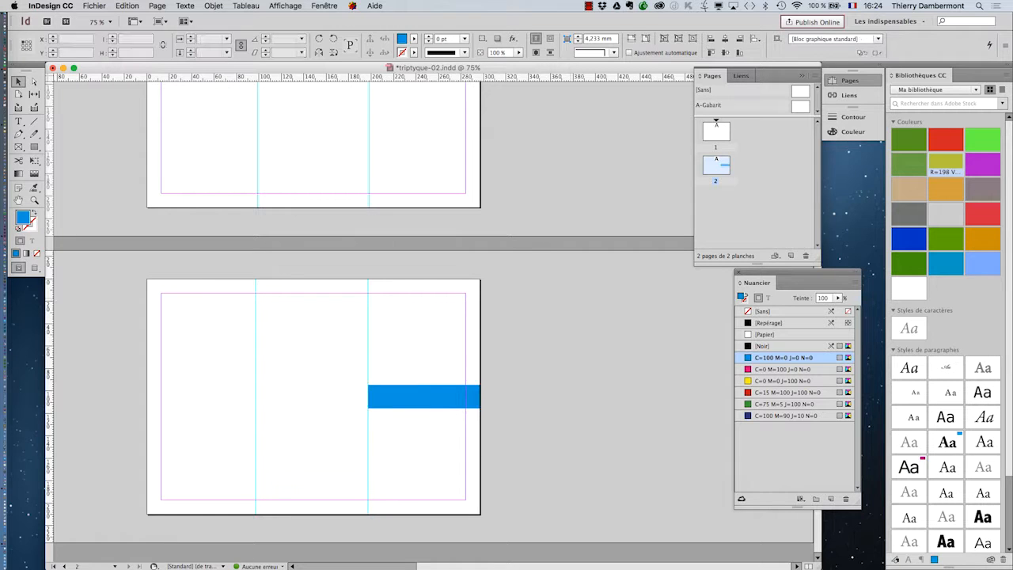
- Add a text frame of about 52 × 24 mm reading "100" in page 1's first panel and set its text to 50 pt
{"action": "left_click", "coordinate": [716, 132]}
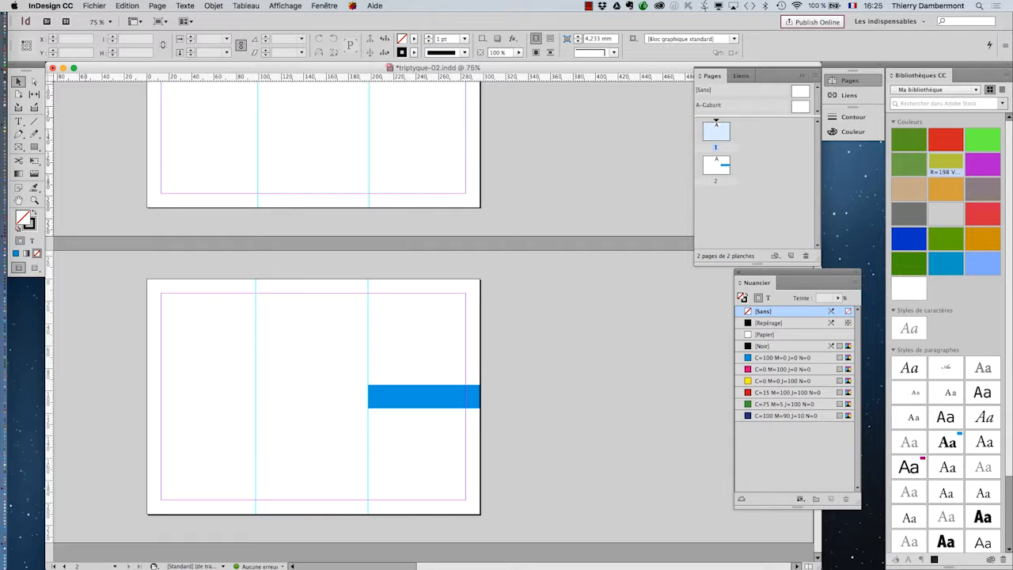
{"action": "left_click", "coordinate": [18, 121]}
{"action": "left_click_drag", "start_coordinate": [183, 121], "coordinate": [153, 113]}
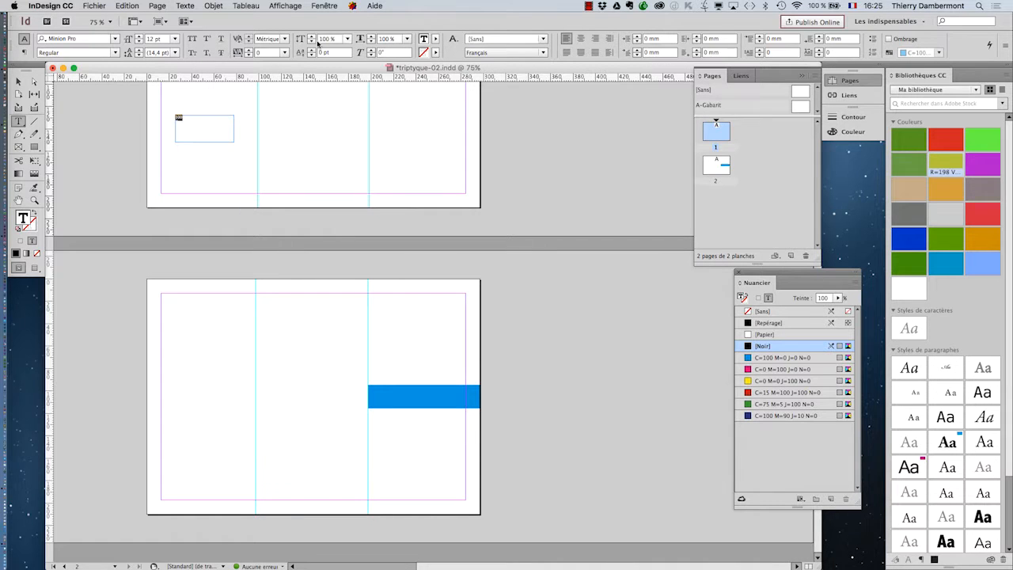
{"action": "left_click", "coordinate": [140, 38]}
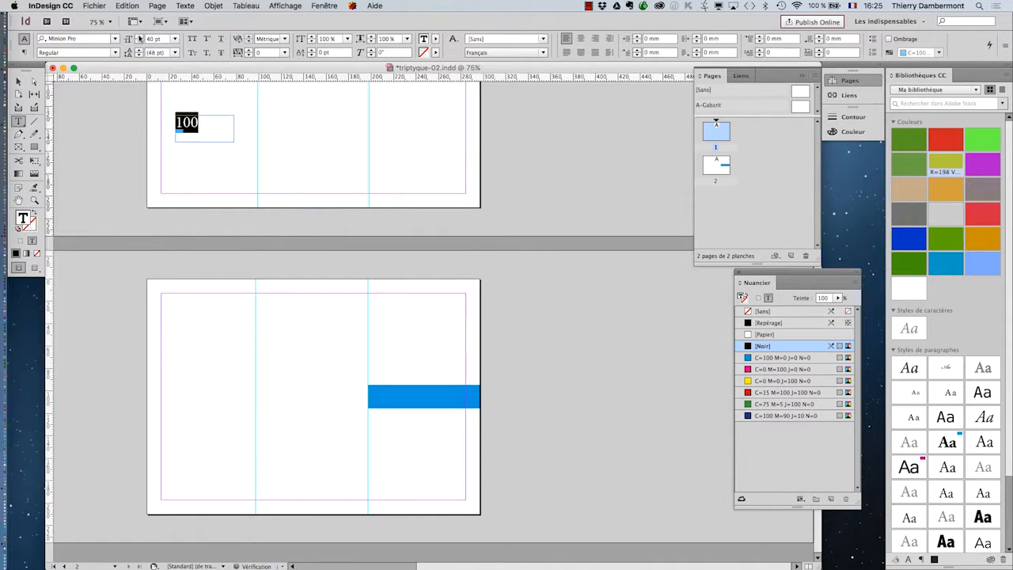
{"action": "left_click", "coordinate": [140, 38]}
{"action": "key", "text": "Escape"}
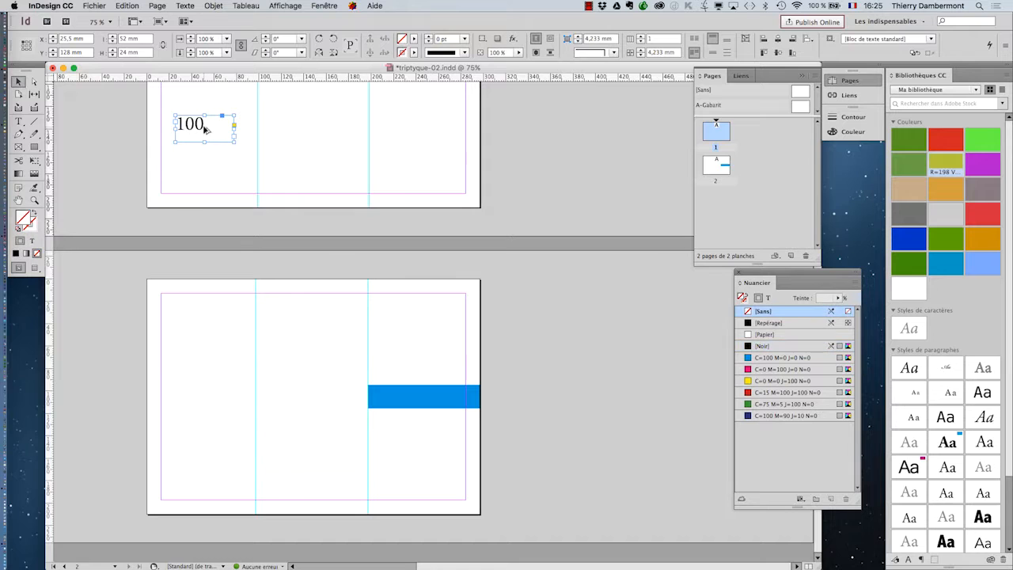
- Duplicate page 1's "100" label into the second and third panels at the same height
{"action": "scroll", "coordinate": [210, 138], "scroll_direction": "up", "scroll_amount": 2}
{"action": "key", "text": "super+minus"}
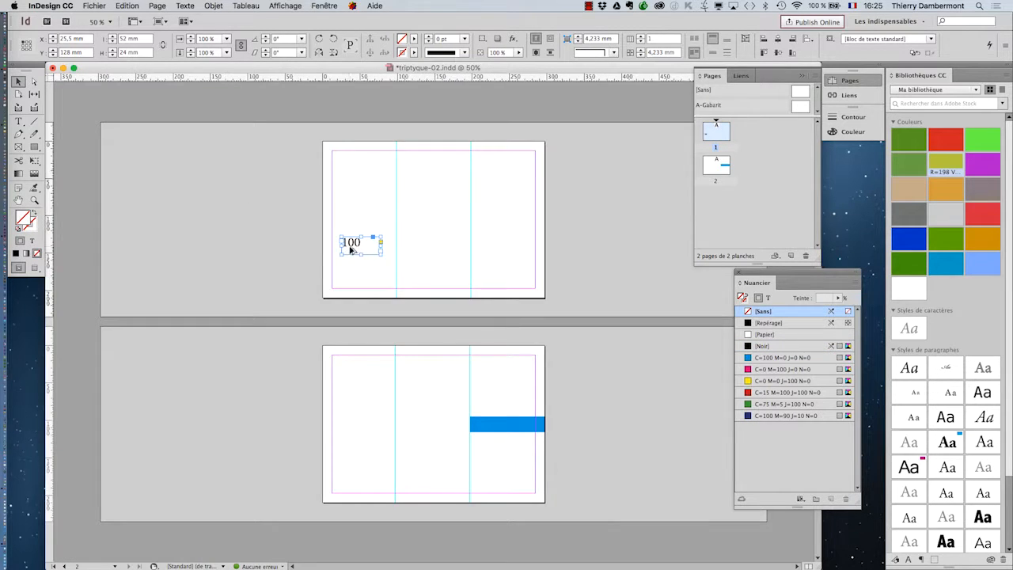
{"action": "left_click_drag", "start_coordinate": [351, 248], "coordinate": [507, 246]}
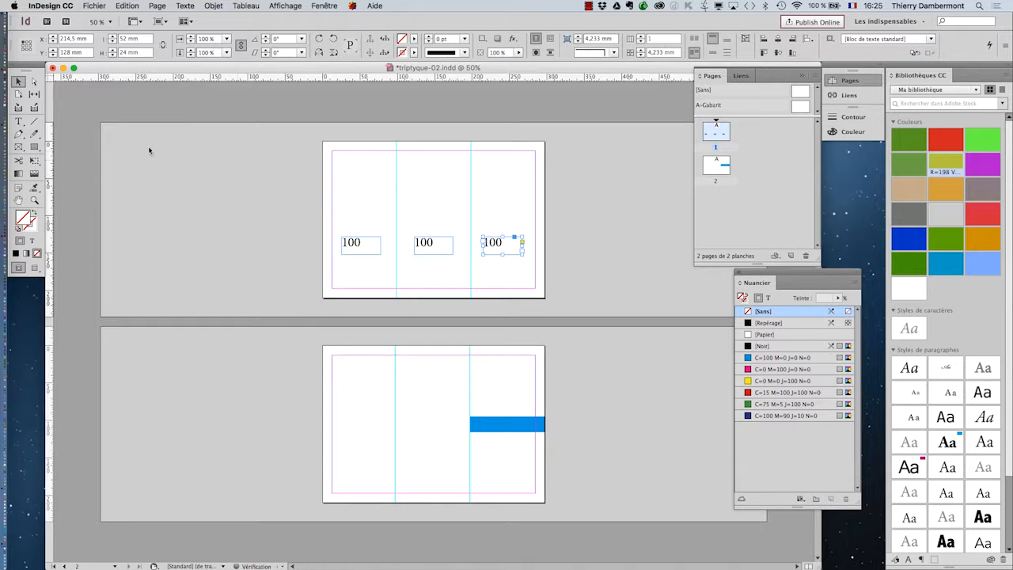
- Change the label in page 1's third panel to 97
{"action": "left_click", "coordinate": [19, 122]}
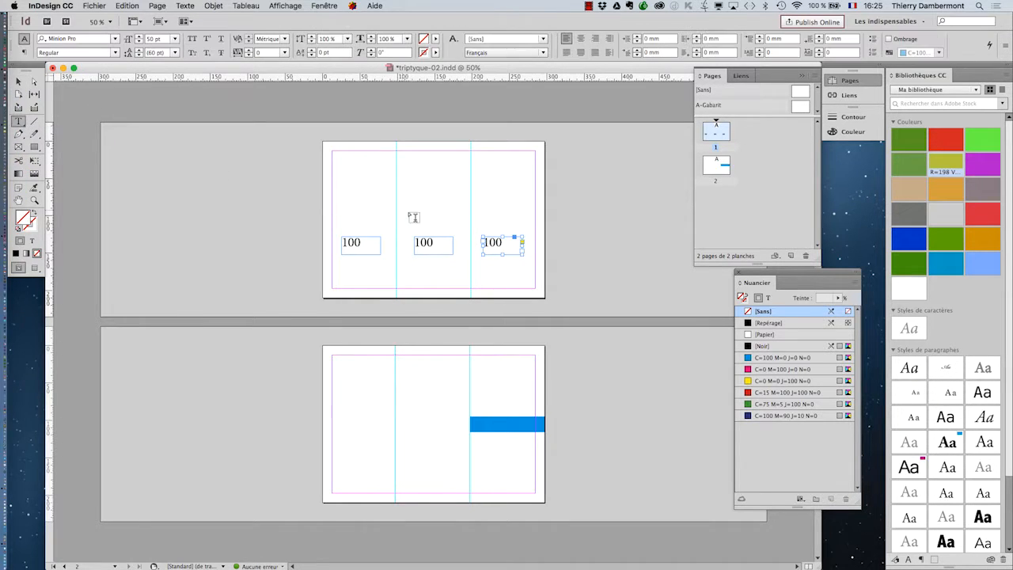
{"action": "left_click_drag", "start_coordinate": [517, 242], "coordinate": [478, 247]}
{"action": "type", "text": "97"}
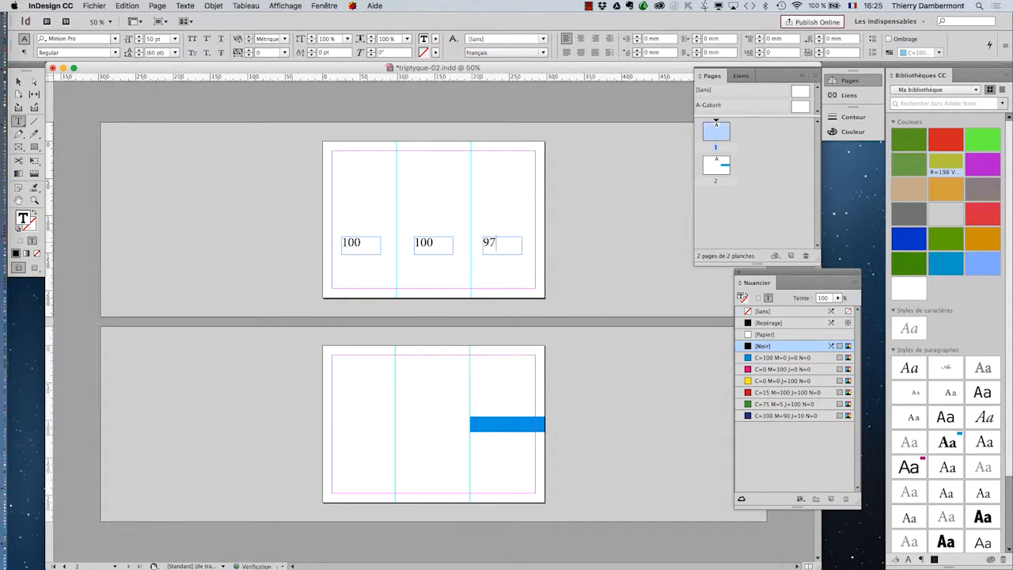
{"action": "left_click", "coordinate": [19, 83]}
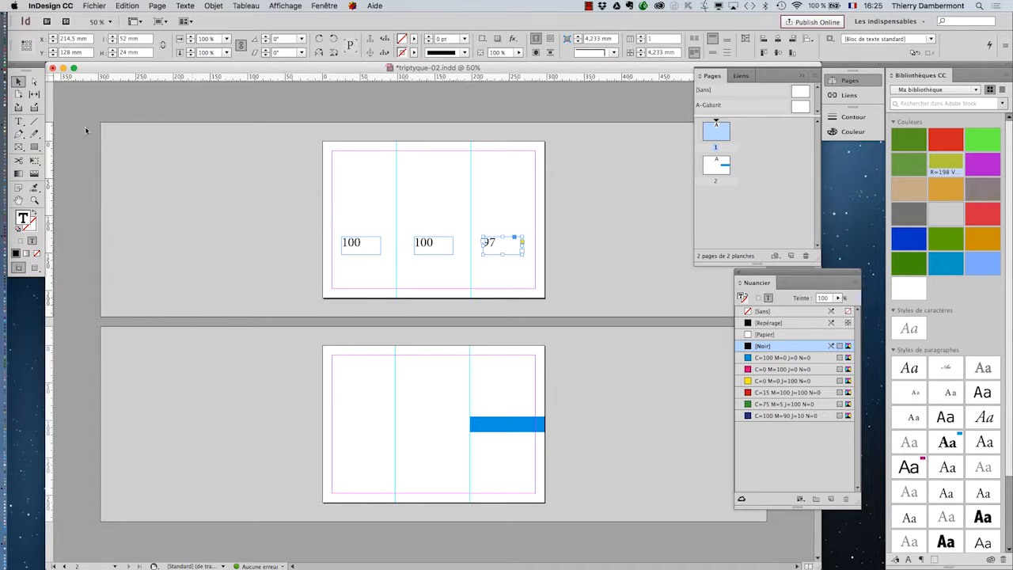
- Copy the three labels to page 2 in reverse order, with 97 in the first panel and 100 in the second and third
{"action": "left_click", "coordinate": [363, 249]}
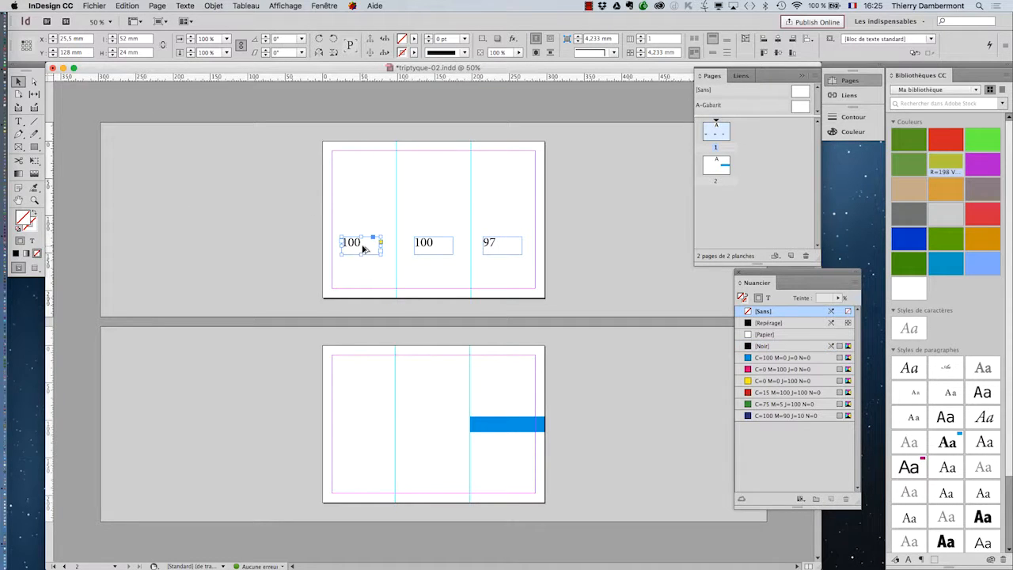
{"action": "left_click_drag", "start_coordinate": [362, 249], "coordinate": [502, 390]}
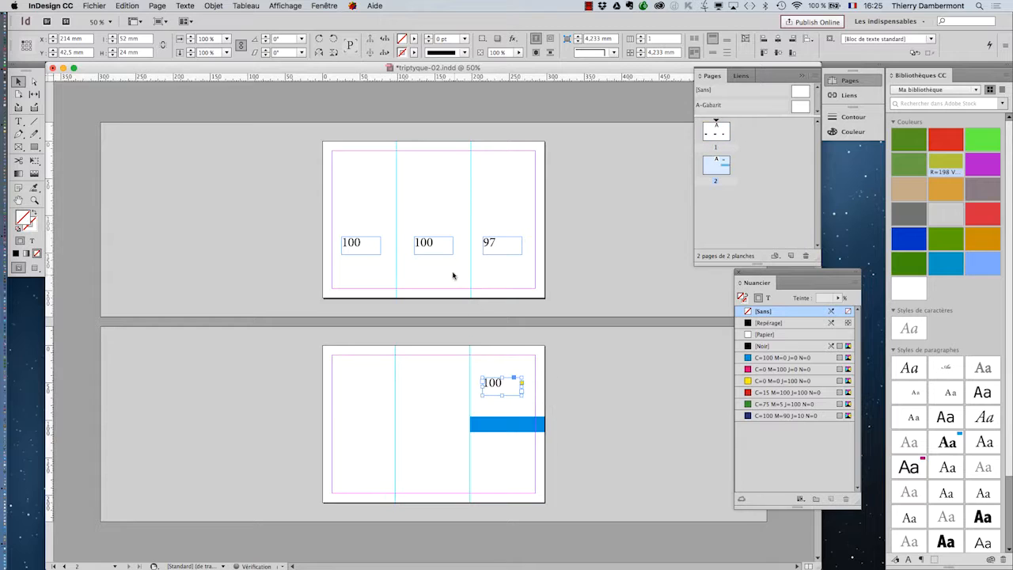
{"action": "left_click", "coordinate": [441, 253]}
{"action": "left_click_drag", "start_coordinate": [441, 253], "coordinate": [438, 396]}
{"action": "left_click", "coordinate": [505, 252]}
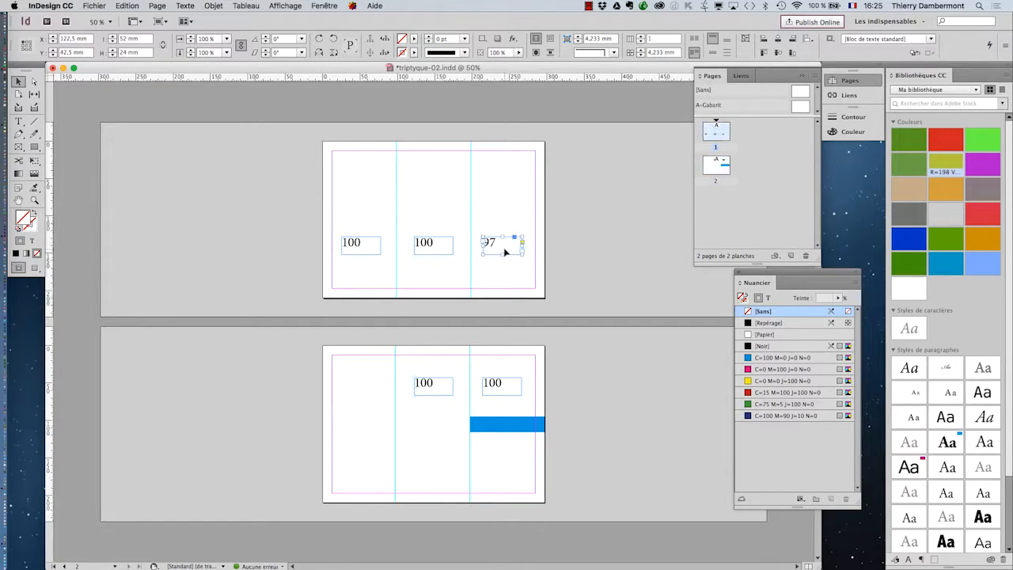
{"action": "left_click_drag", "start_coordinate": [505, 251], "coordinate": [365, 386]}
{"action": "key", "text": "super+1"}
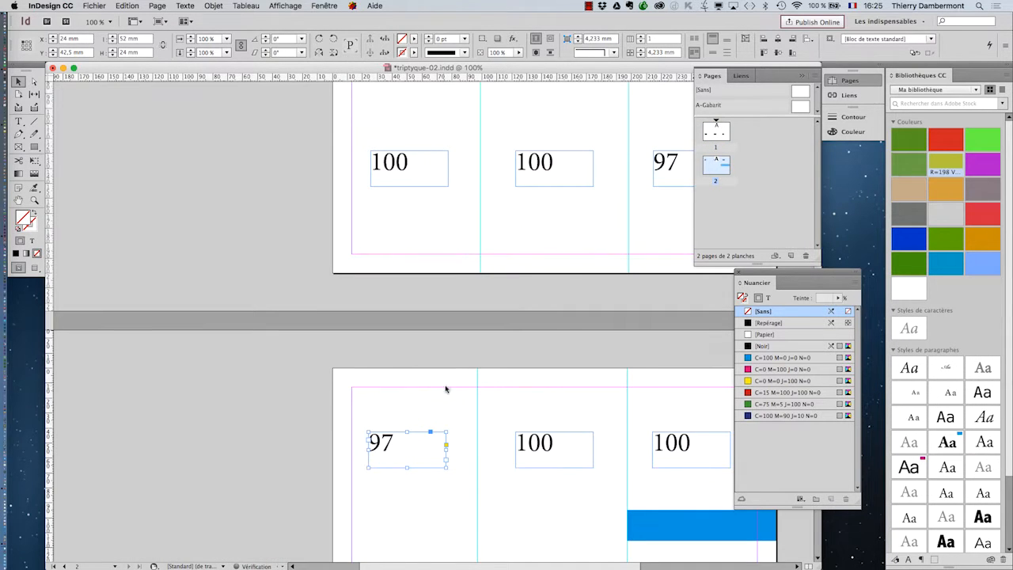
- Set the X position of page 1's second vertical guide to 200 mm
{"action": "left_click", "coordinate": [19, 200]}
{"action": "left_click_drag", "start_coordinate": [382, 340], "coordinate": [142, 217]}
{"action": "key", "text": "super+minus"}
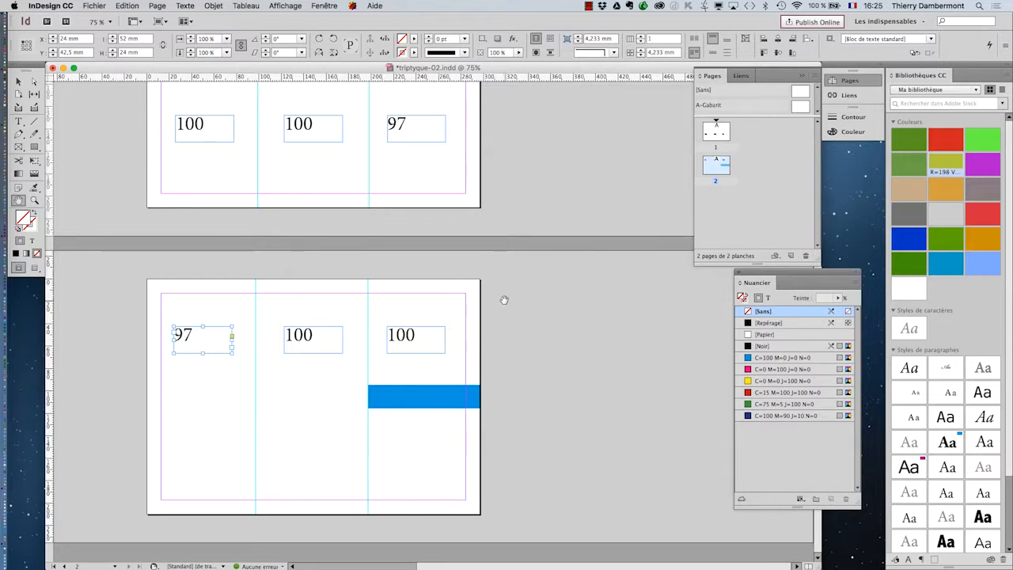
{"action": "scroll", "coordinate": [504, 299], "scroll_direction": "up", "scroll_amount": 5}
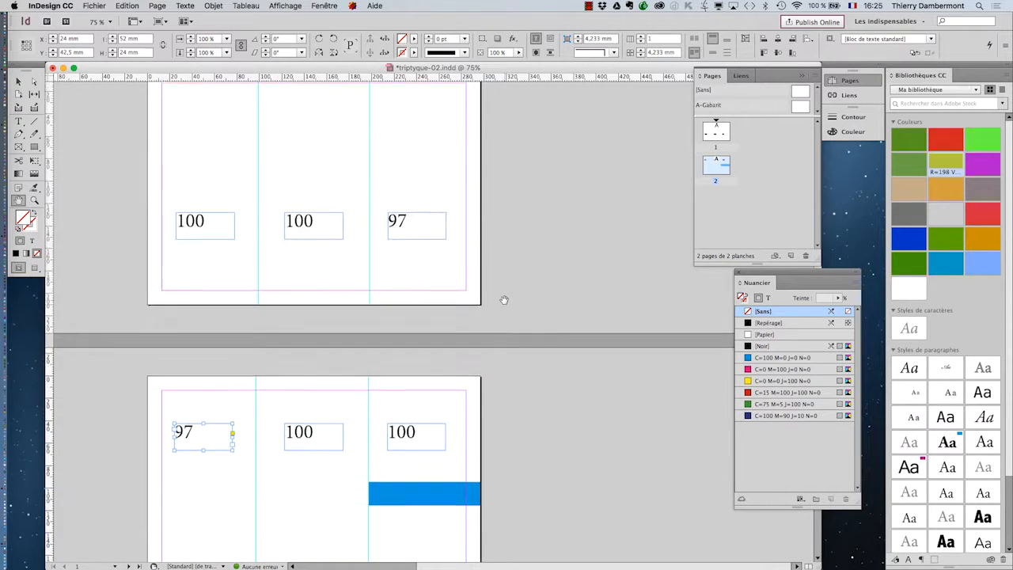
{"action": "key", "text": "super+equal"}
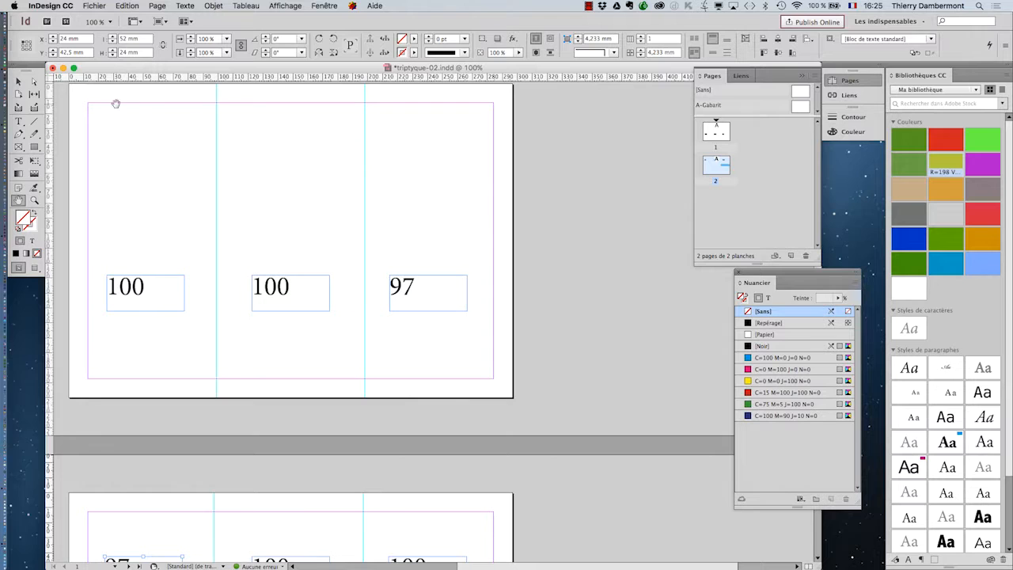
{"action": "key", "text": "v"}
{"action": "left_click", "coordinate": [365, 129]}
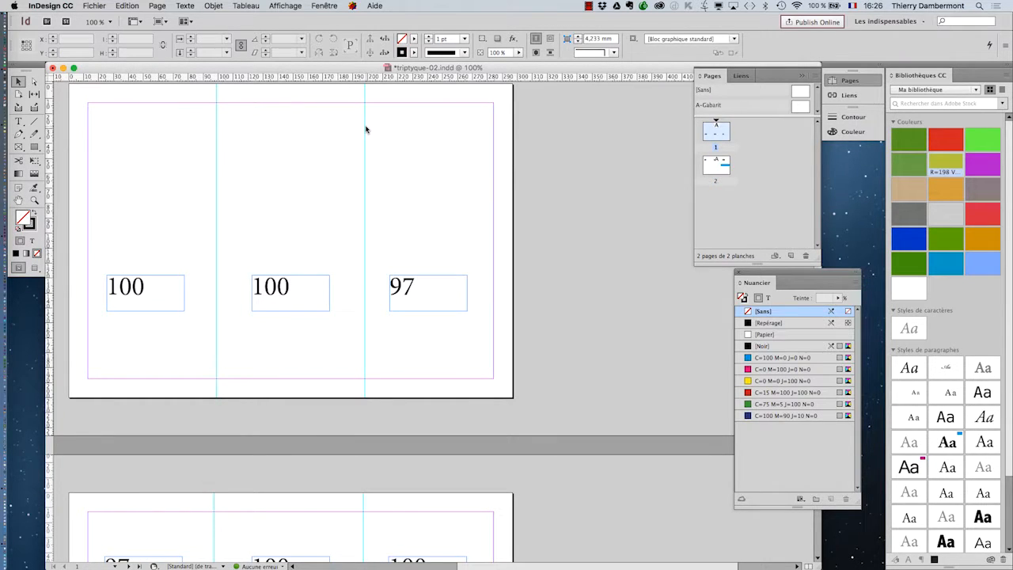
{"action": "left_click", "coordinate": [364, 129]}
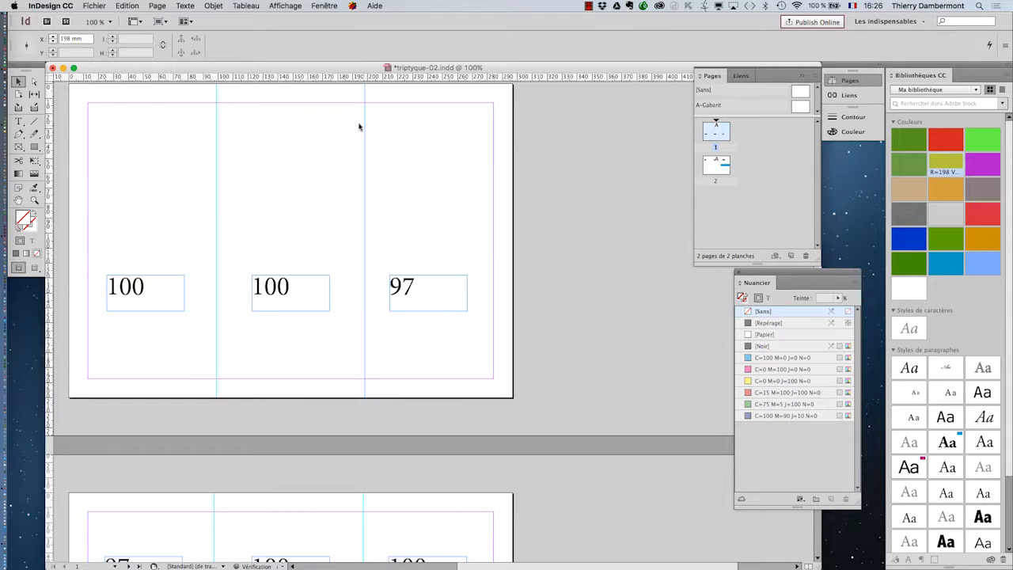
{"action": "double_click", "coordinate": [83, 38]}
{"action": "type", "text": "200"}
{"action": "key", "text": "Return"}
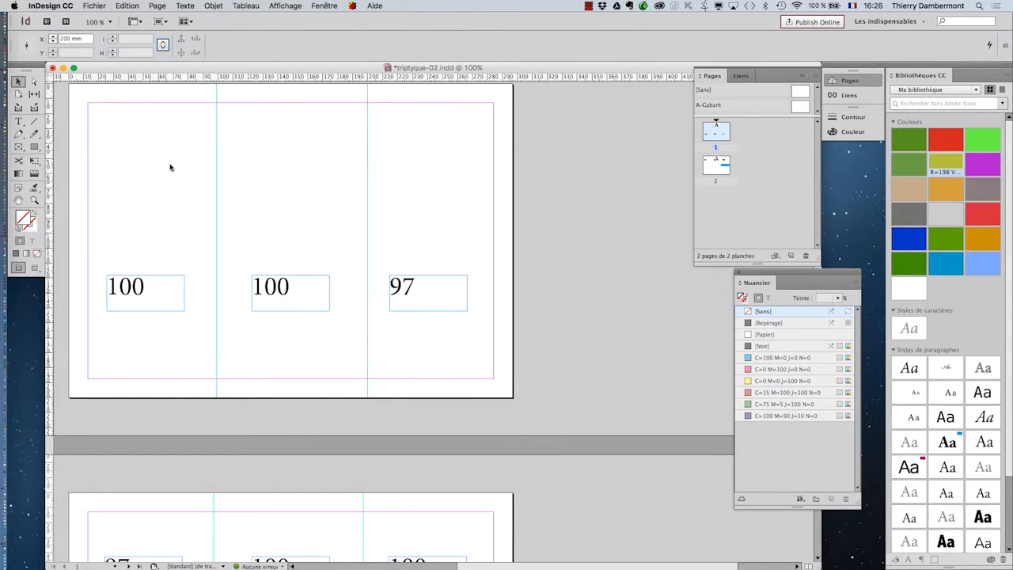
- Select both vertical guides on page 1 and set their shared X position to 100 mm
{"action": "left_click", "coordinate": [215, 180], "text": "shift"}
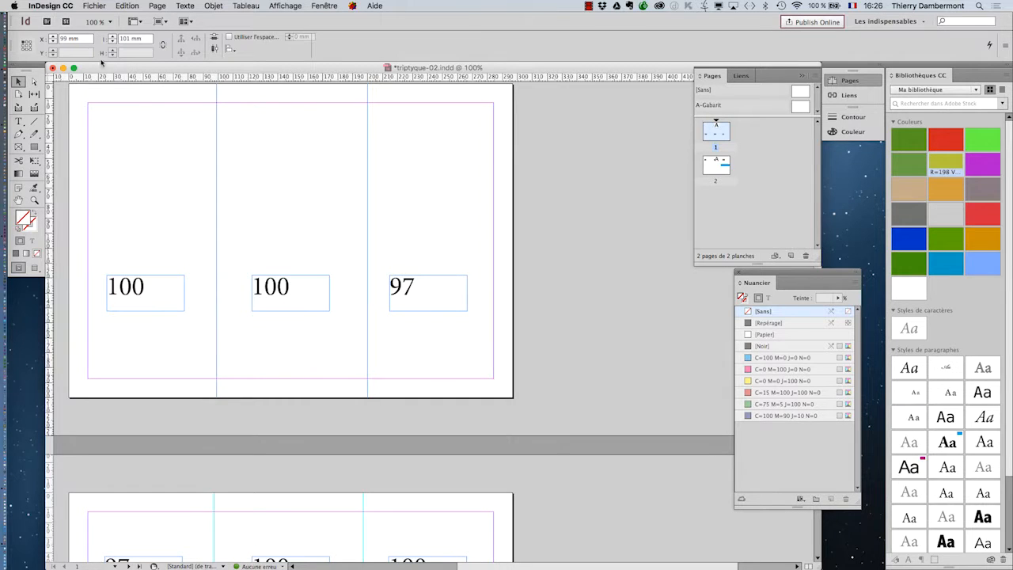
{"action": "double_click", "coordinate": [84, 39]}
{"action": "type", "text": "100"}
{"action": "key", "text": "Tab"}
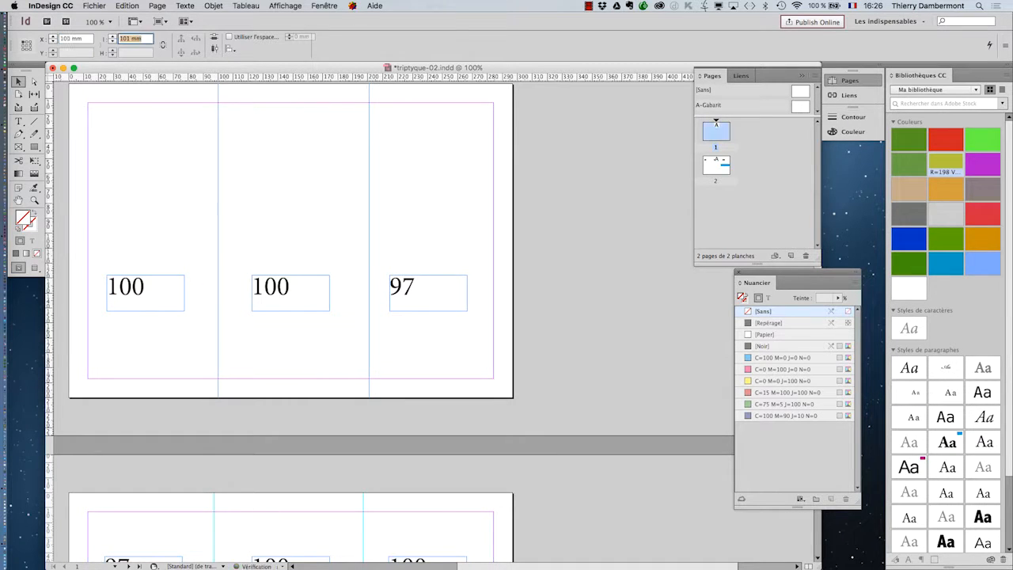
- Select only page 1's second vertical guide and return its X position to 200 mm
{"action": "left_click", "coordinate": [220, 215]}
{"action": "left_click", "coordinate": [220, 215]}
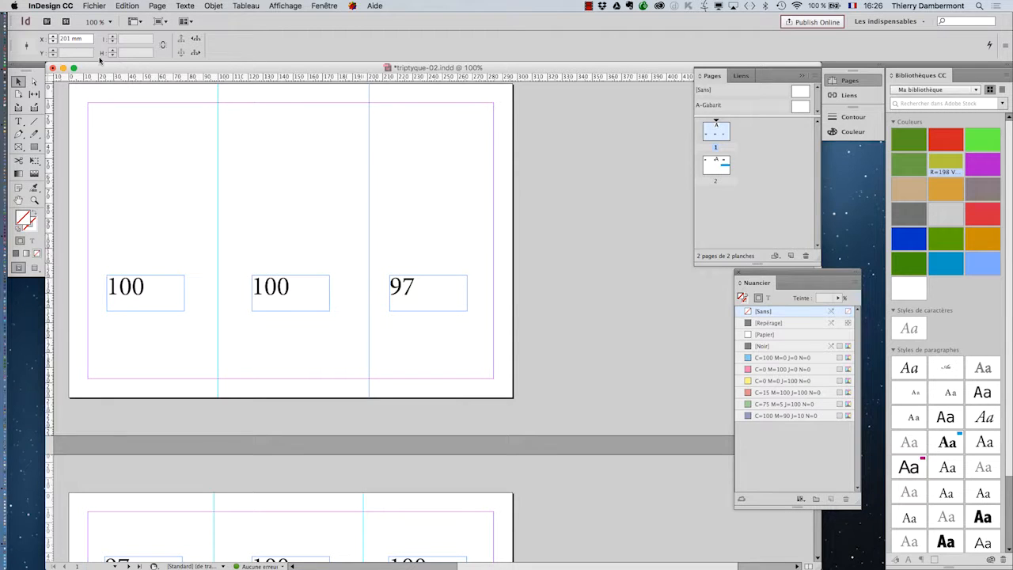
{"action": "double_click", "coordinate": [71, 38]}
{"action": "type", "text": "200"}
{"action": "key", "text": "Return"}
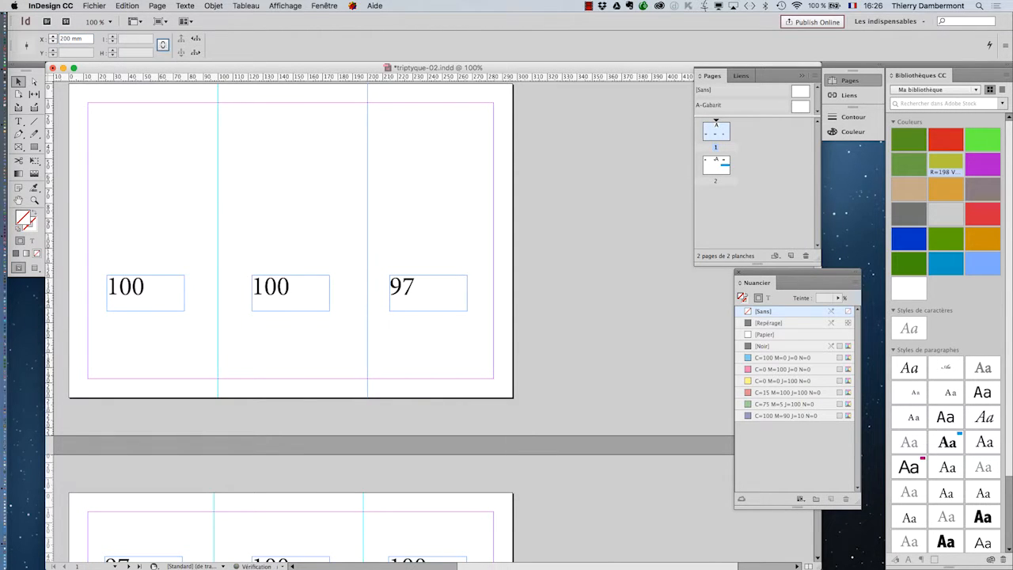
{"action": "left_click", "coordinate": [219, 152]}
- Check the X positions of page 2's vertical guides and delete the blue rectangle from the third panel
{"action": "left_click", "coordinate": [19, 201]}
{"action": "left_click_drag", "start_coordinate": [293, 305], "coordinate": [420, 91]}
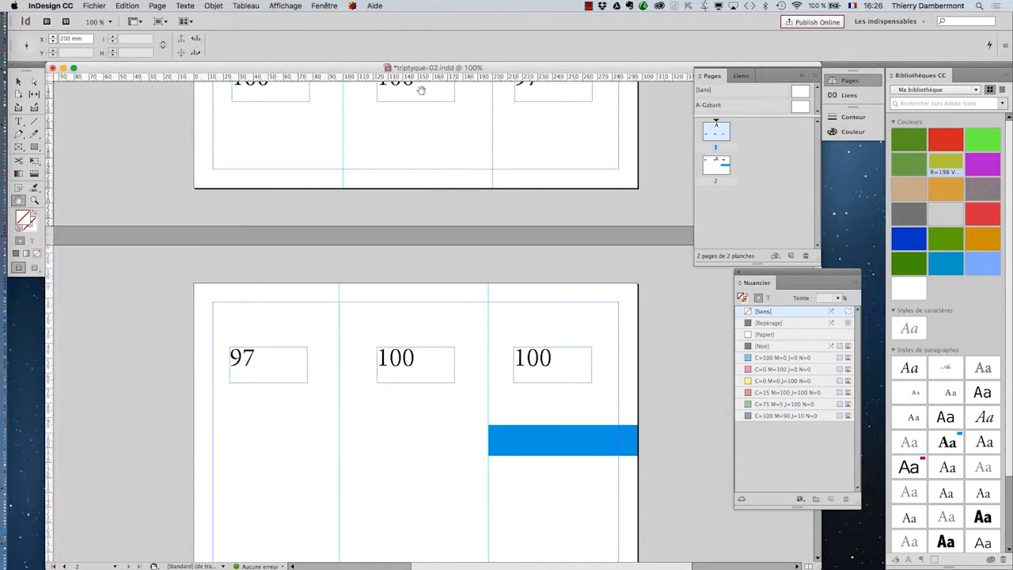
{"action": "left_click_drag", "start_coordinate": [369, 218], "coordinate": [349, 161]}
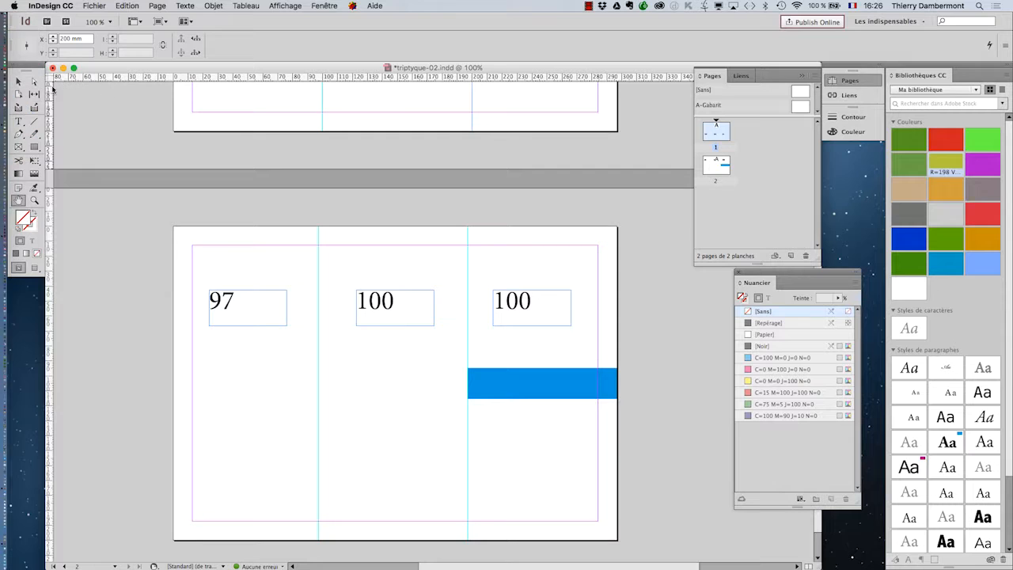
{"action": "left_click", "coordinate": [19, 81]}
{"action": "left_click", "coordinate": [321, 270]}
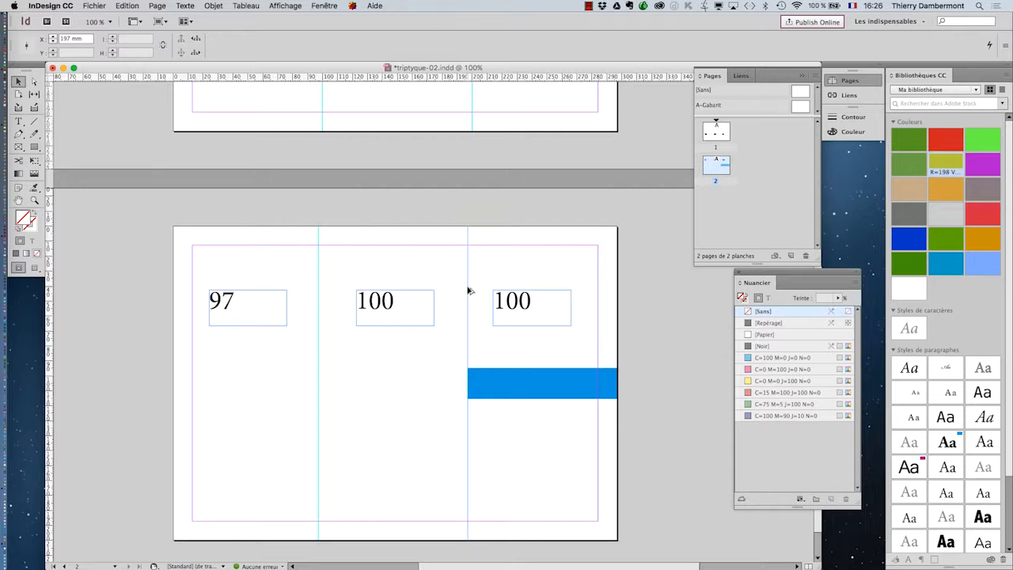
{"action": "key", "text": "super+minus"}
{"action": "left_click", "coordinate": [507, 393]}
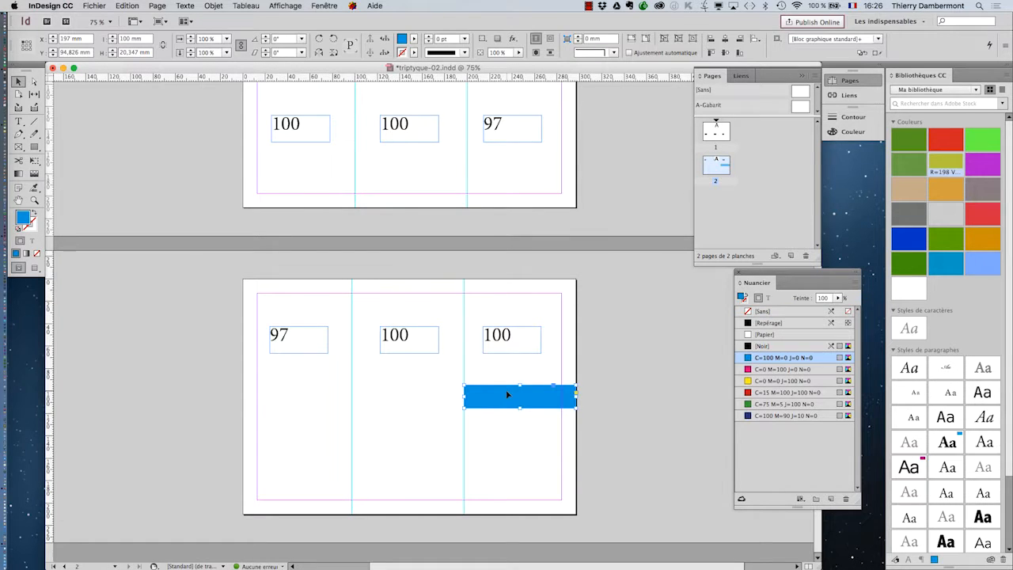
{"action": "key", "text": "Delete"}
{"action": "left_click_drag", "start_coordinate": [506, 383], "coordinate": [458, 362]}
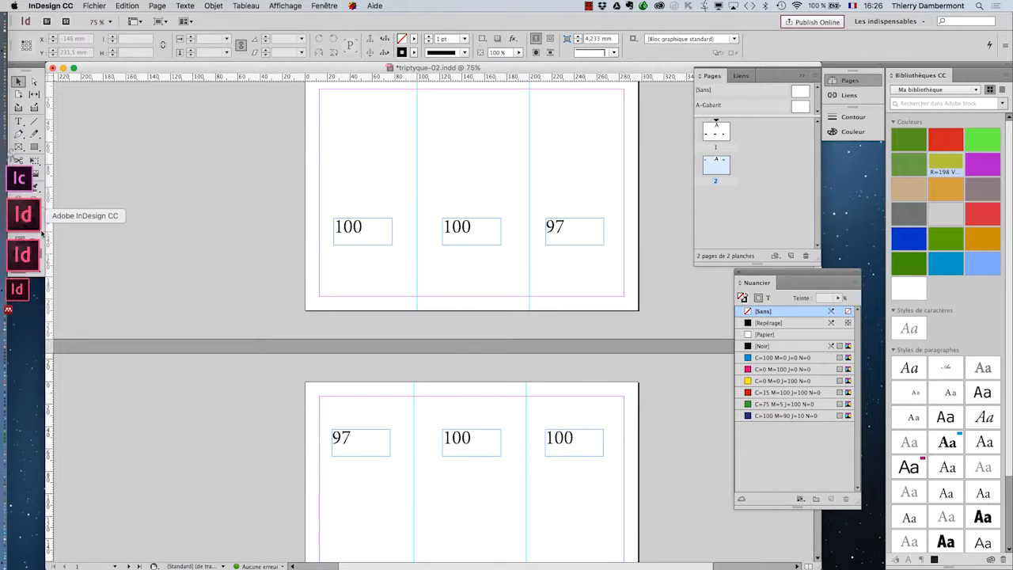
{"action": "left_click", "coordinate": [19, 199]}
{"action": "left_click_drag", "start_coordinate": [499, 329], "coordinate": [409, 308]}
{"action": "key", "text": "super+minus"}
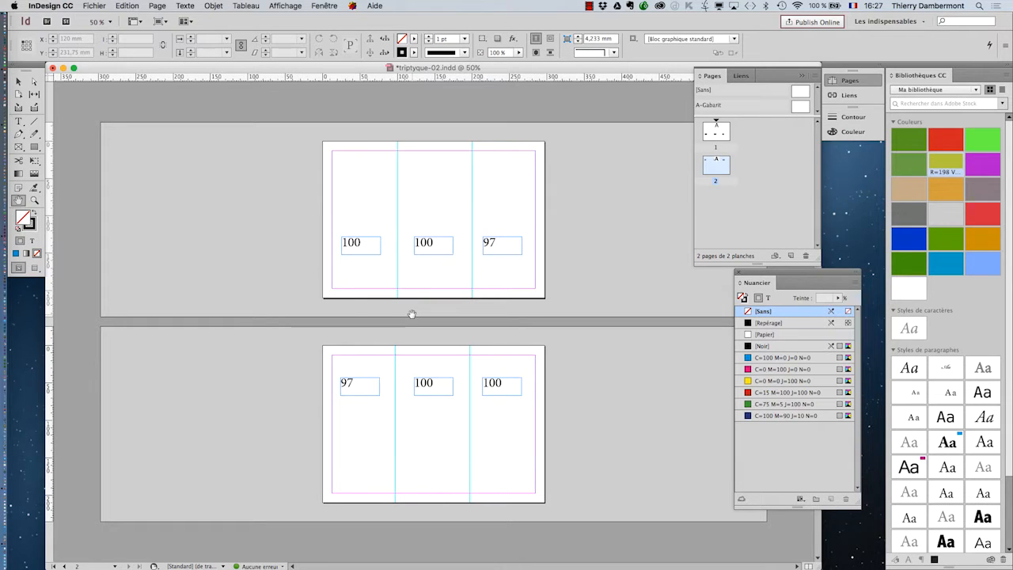
{"action": "left_click", "coordinate": [20, 81]}
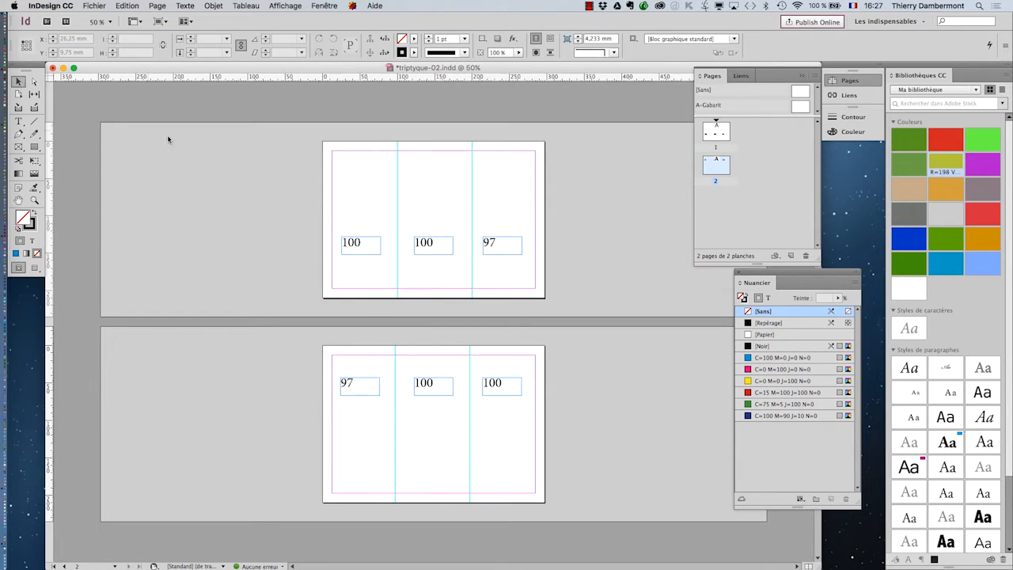